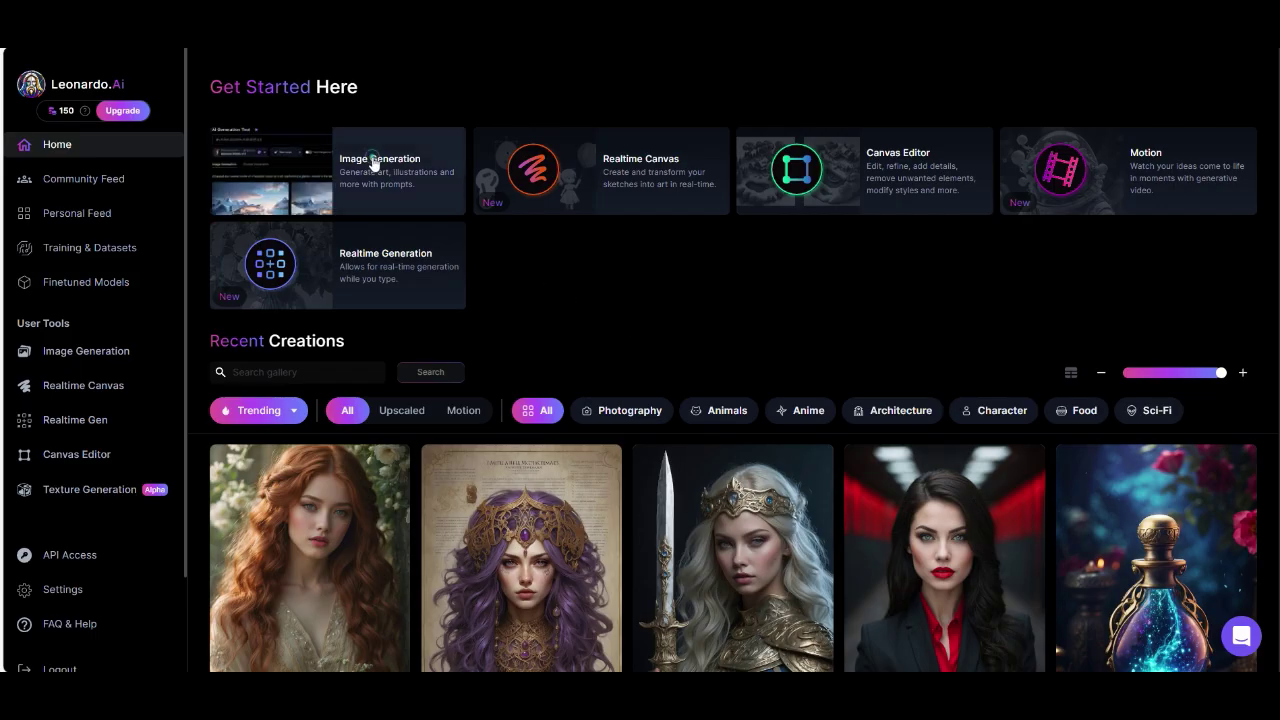
- In Image Generation, replace the old prompt with 'A reporter in a big city, looking directly in the camera…'
left_click(371, 163)
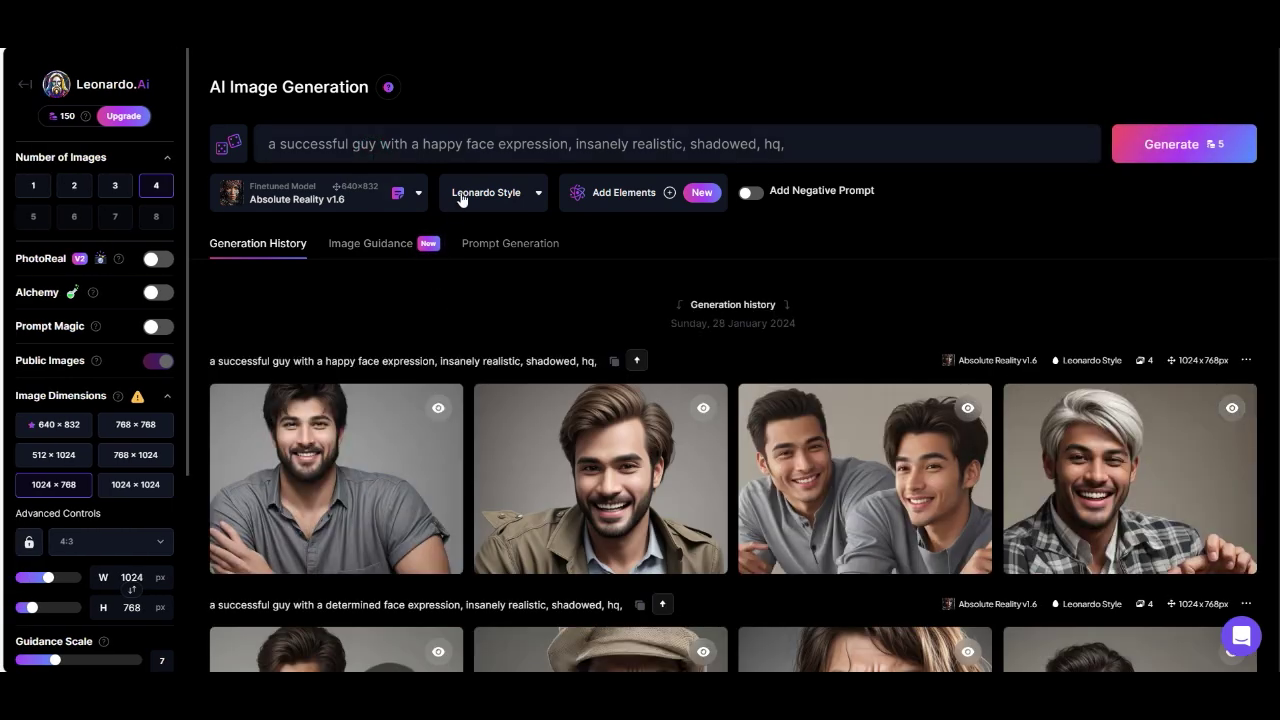
double_click(481, 144)
key("ctrl+a")
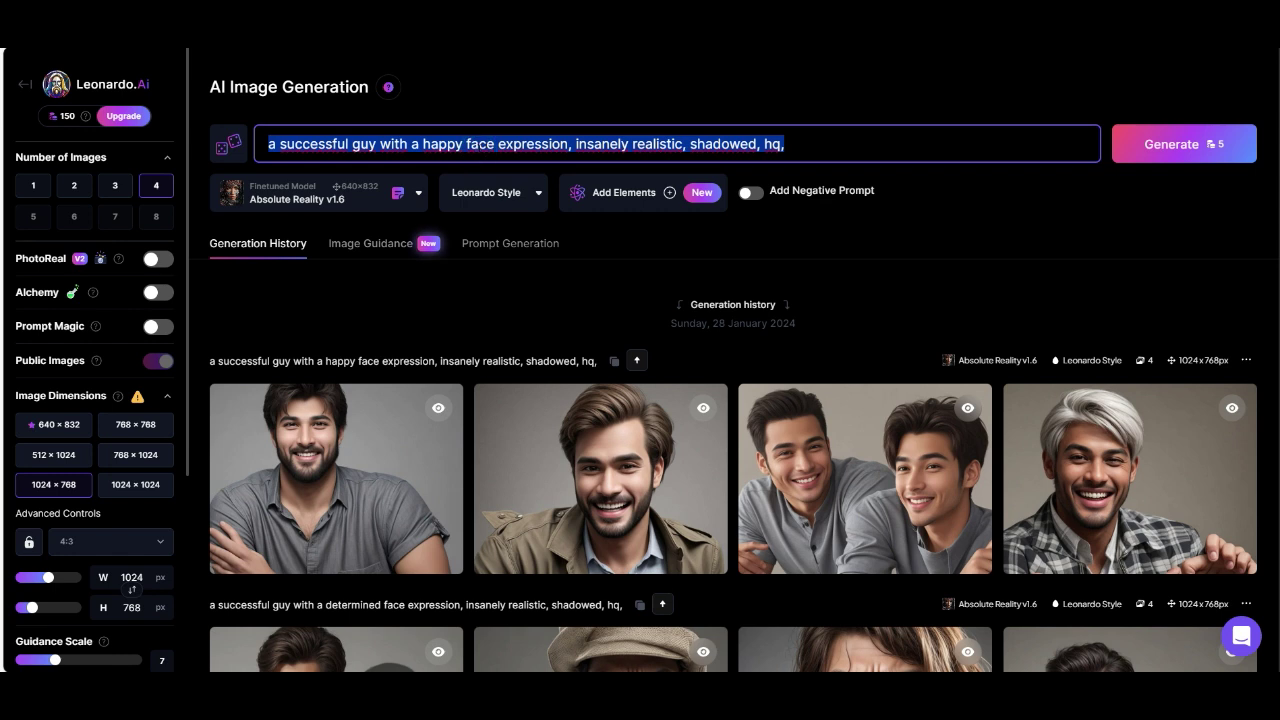
key("BackSpace")
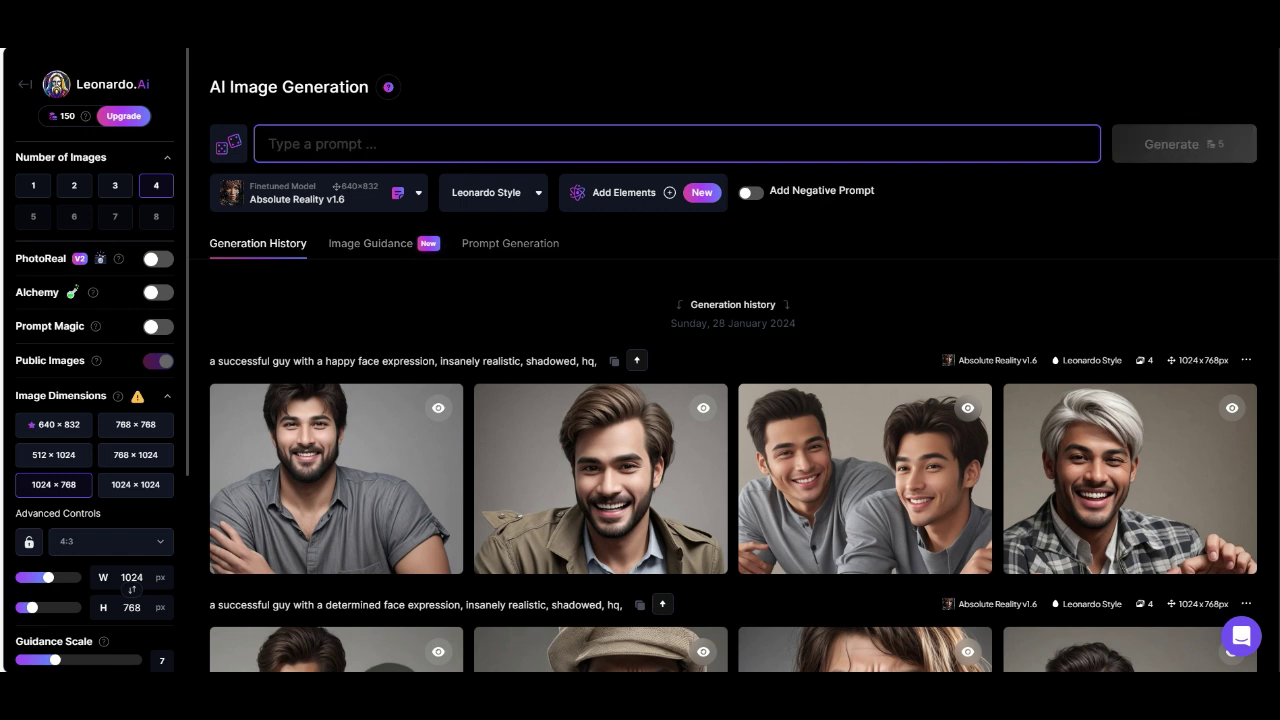
type("A reporter")
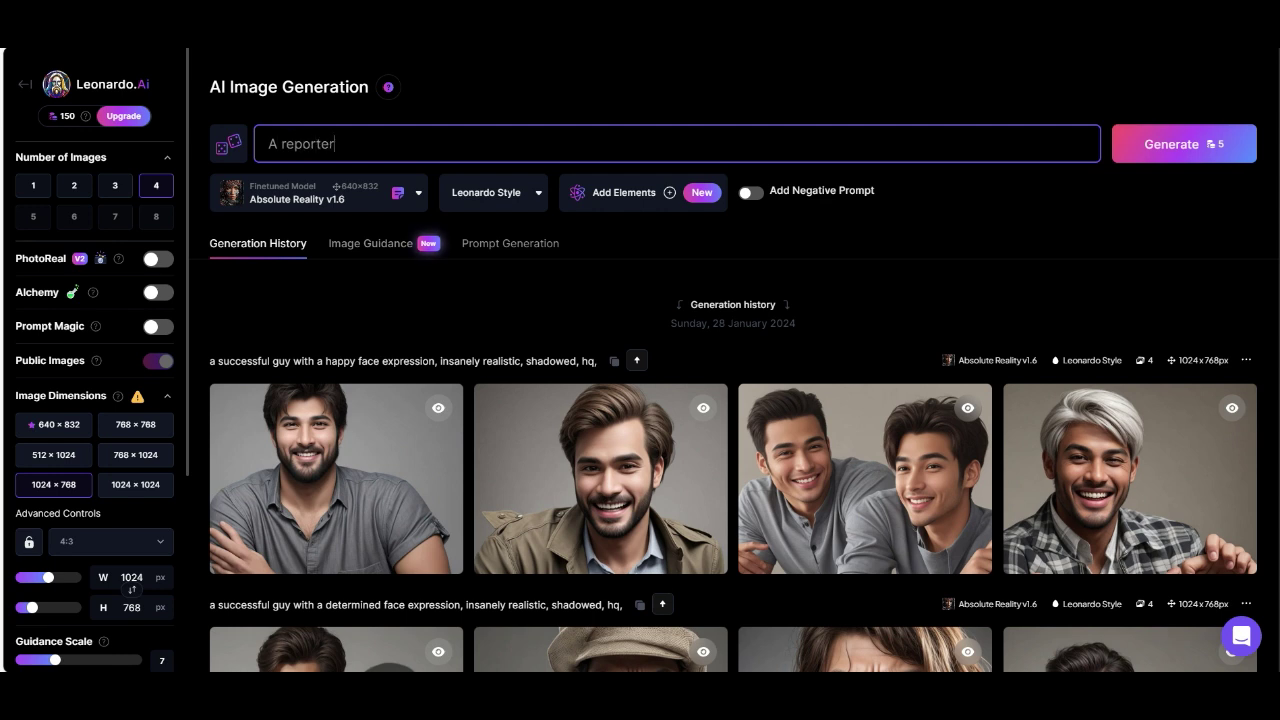
type(" in a big city, looking directly in the ")
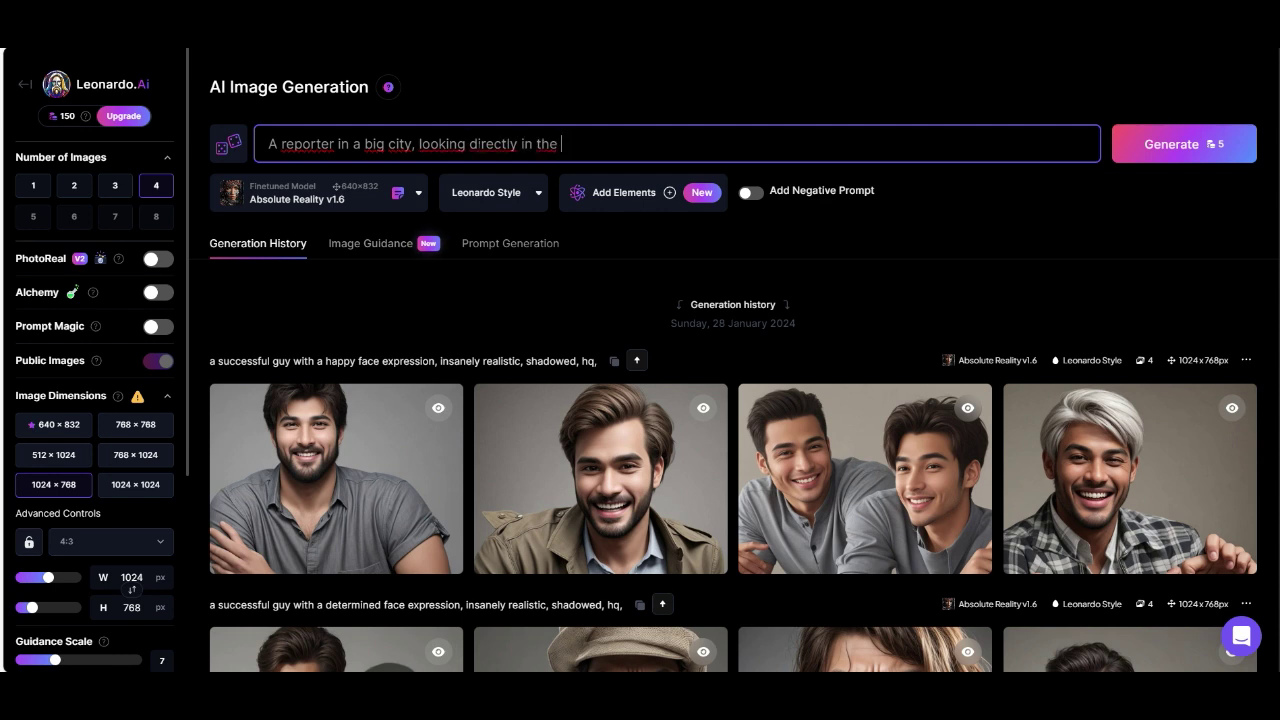
type("camera, photography")
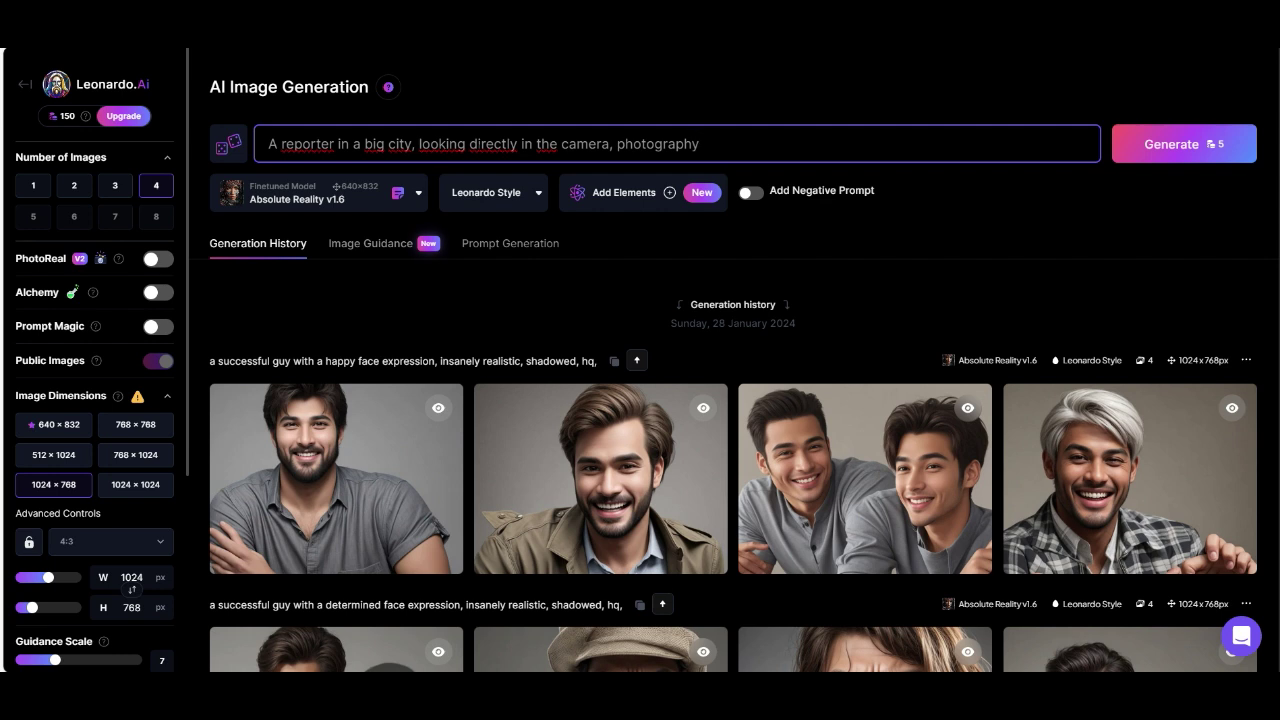
type(", hyper")
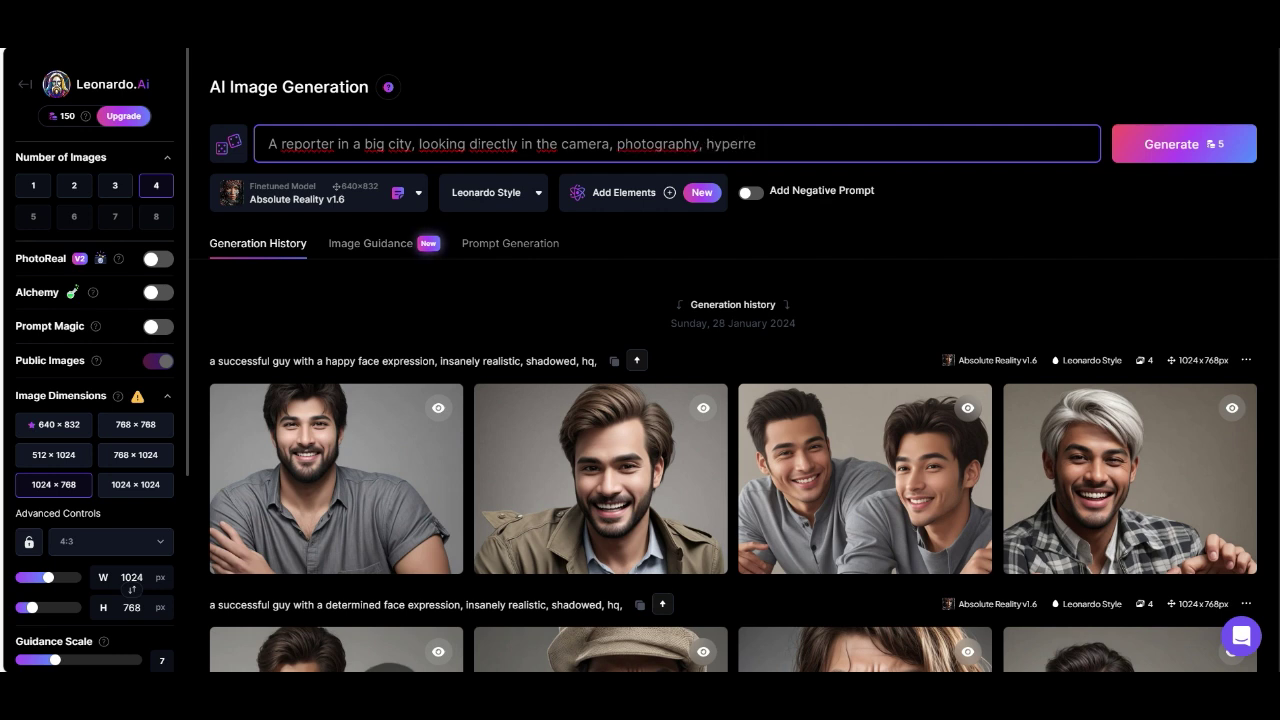
type("detailled, photography")
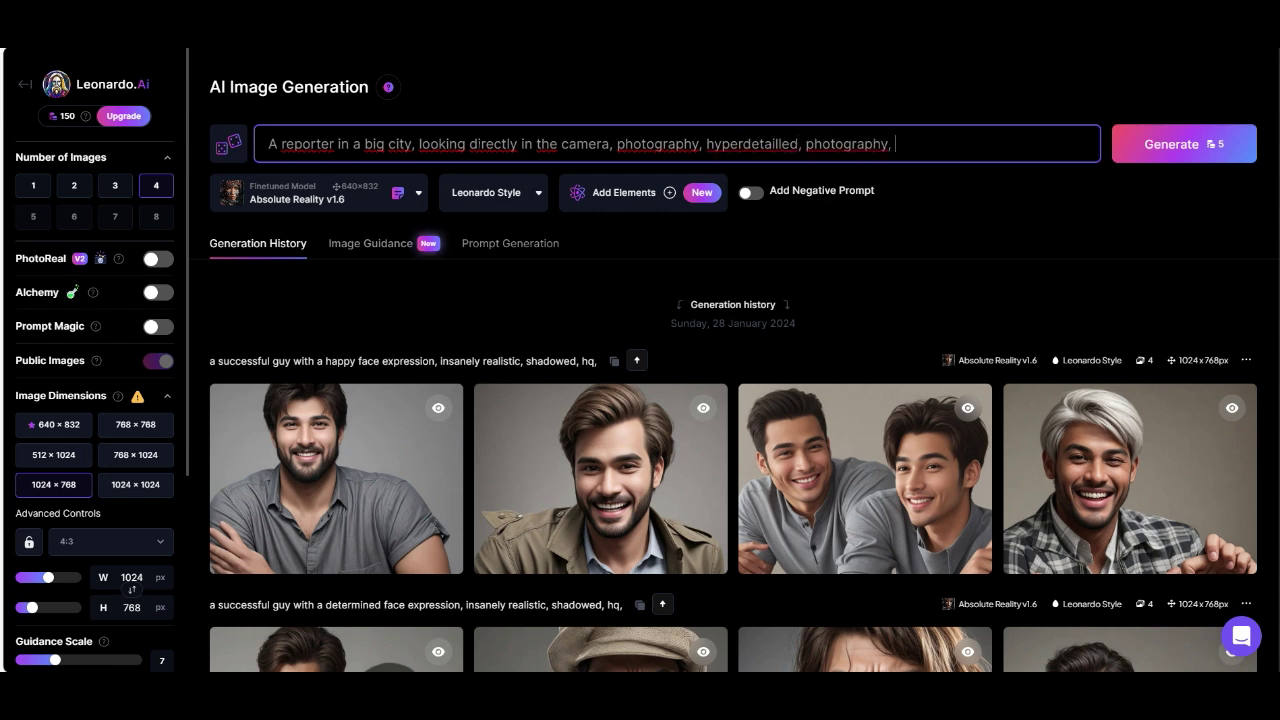
type(", hyper-real, portrait, 4K,")
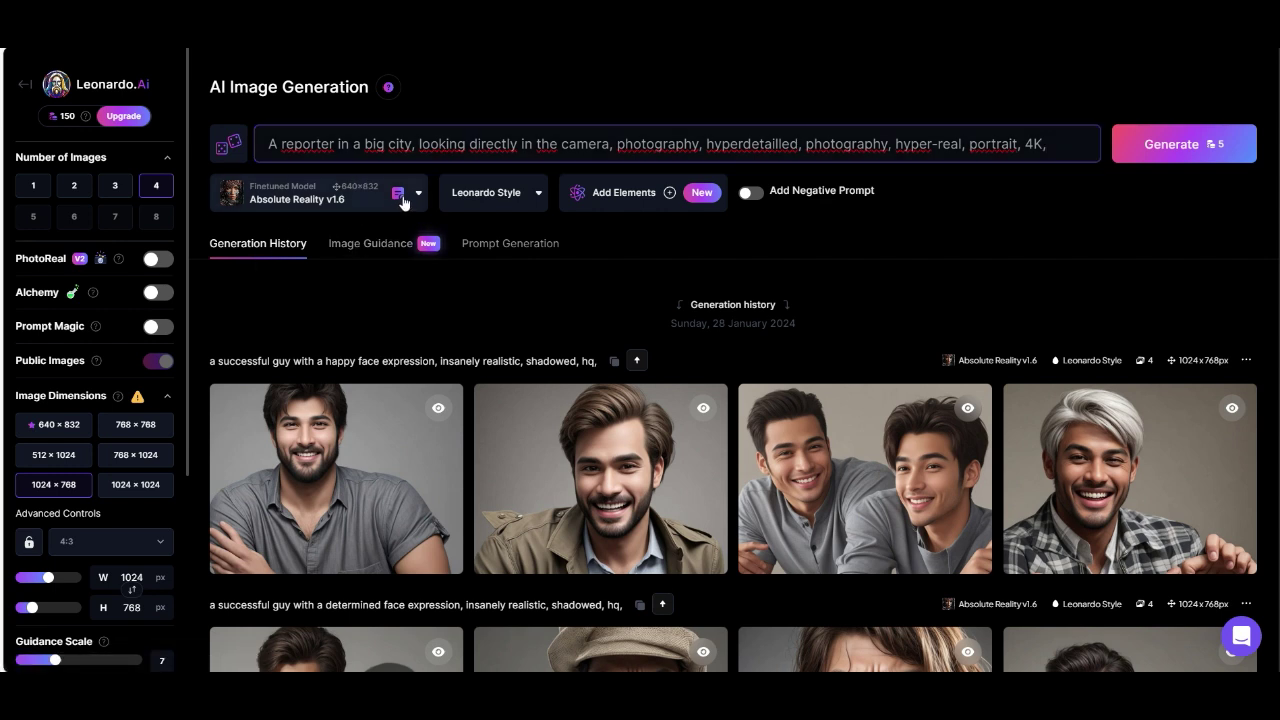
- Switch the model to Leonardo Diffusion XL, keep Leonardo Style, and add no elements
left_click(402, 201)
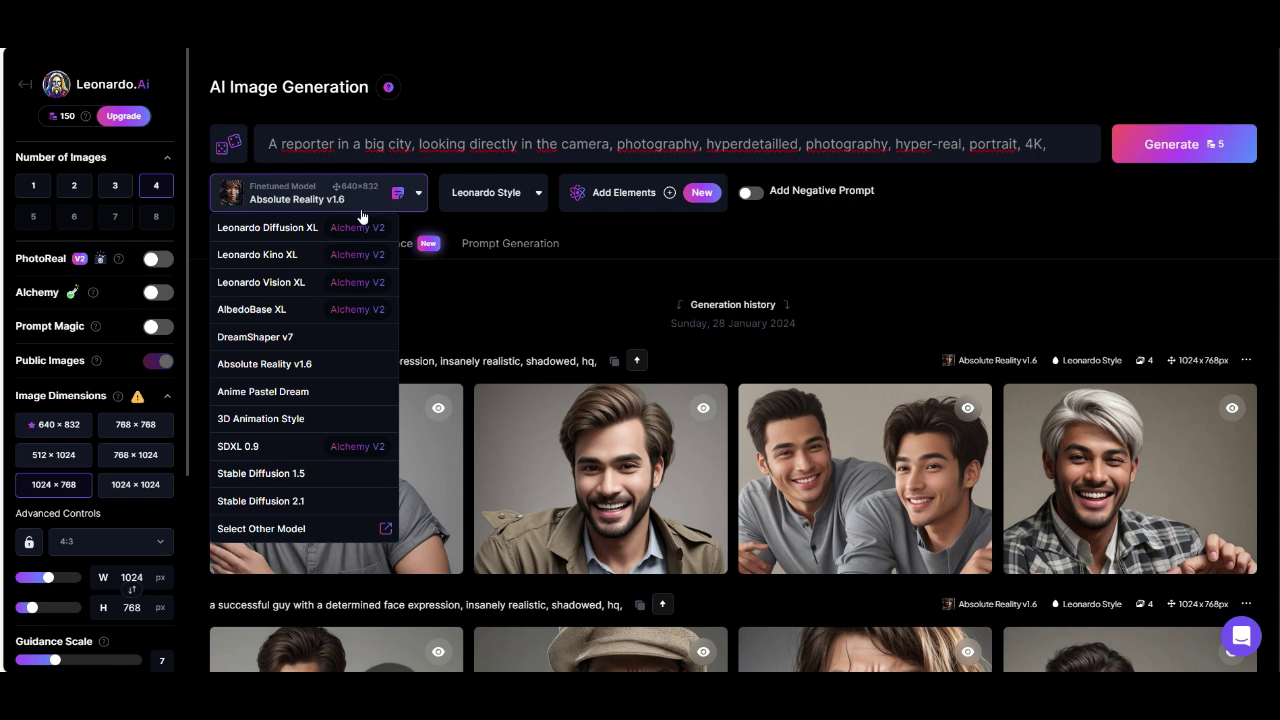
left_click(311, 235)
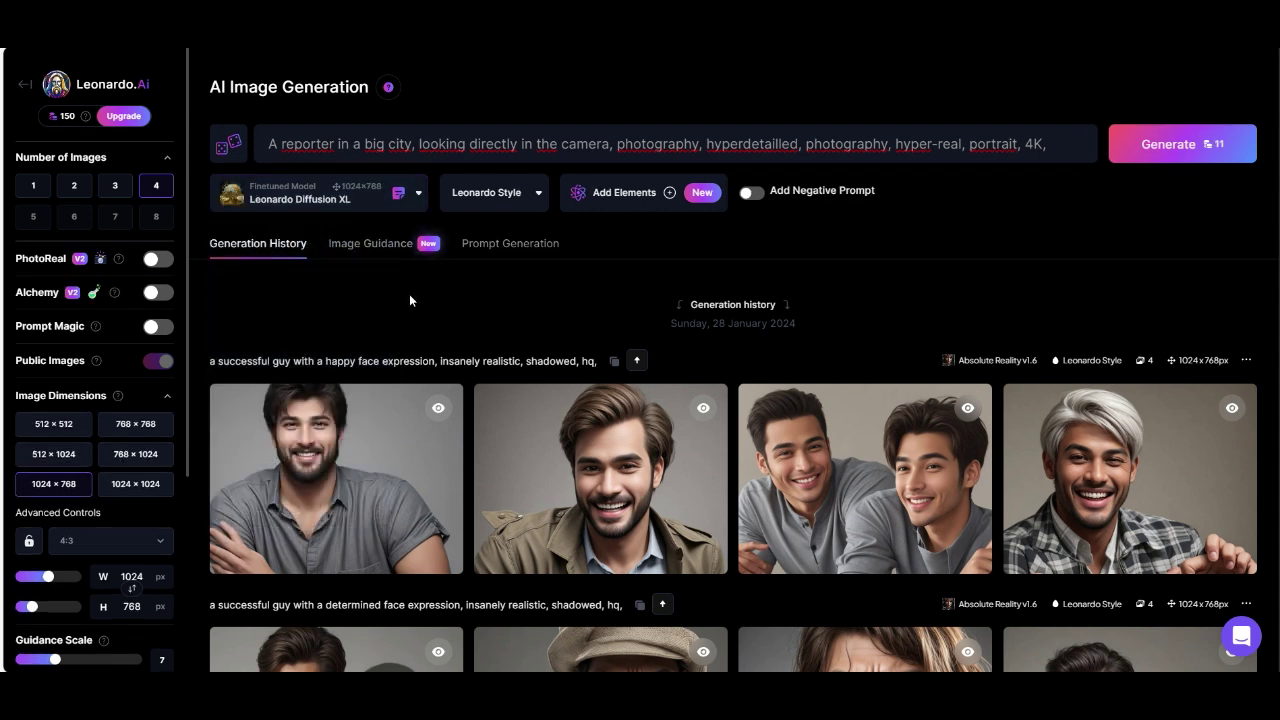
left_click(526, 194)
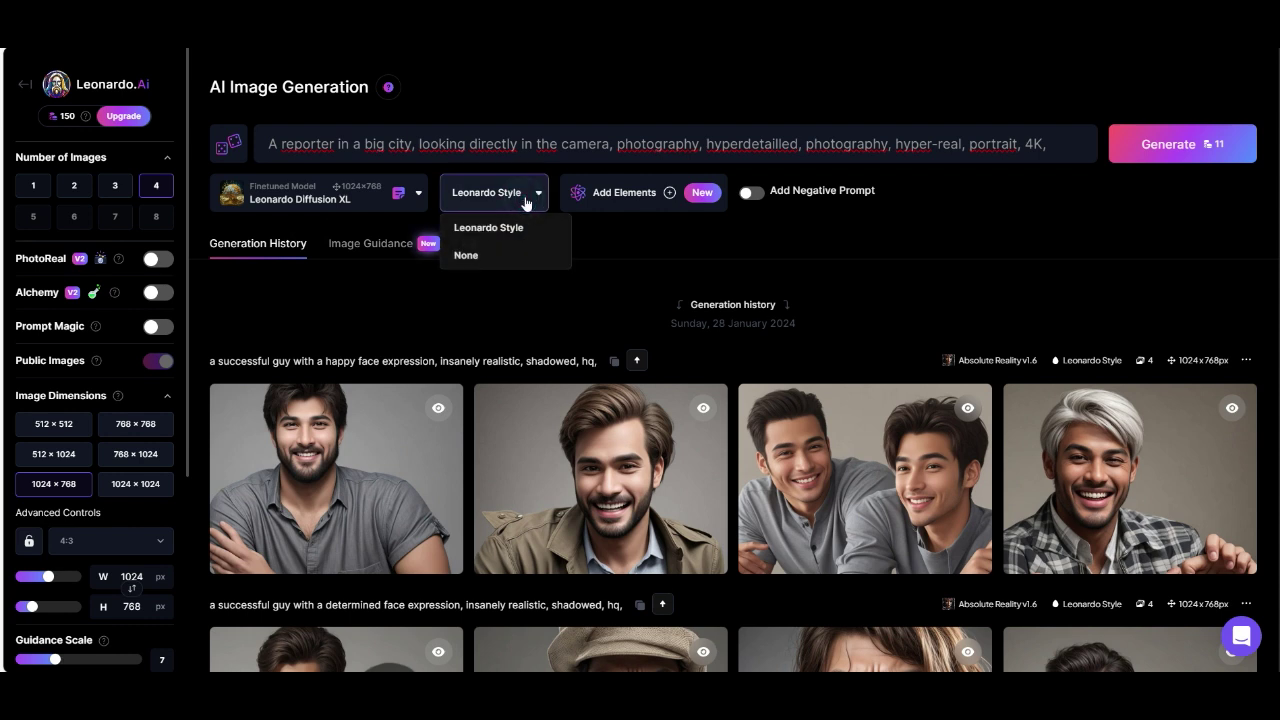
left_click(600, 238)
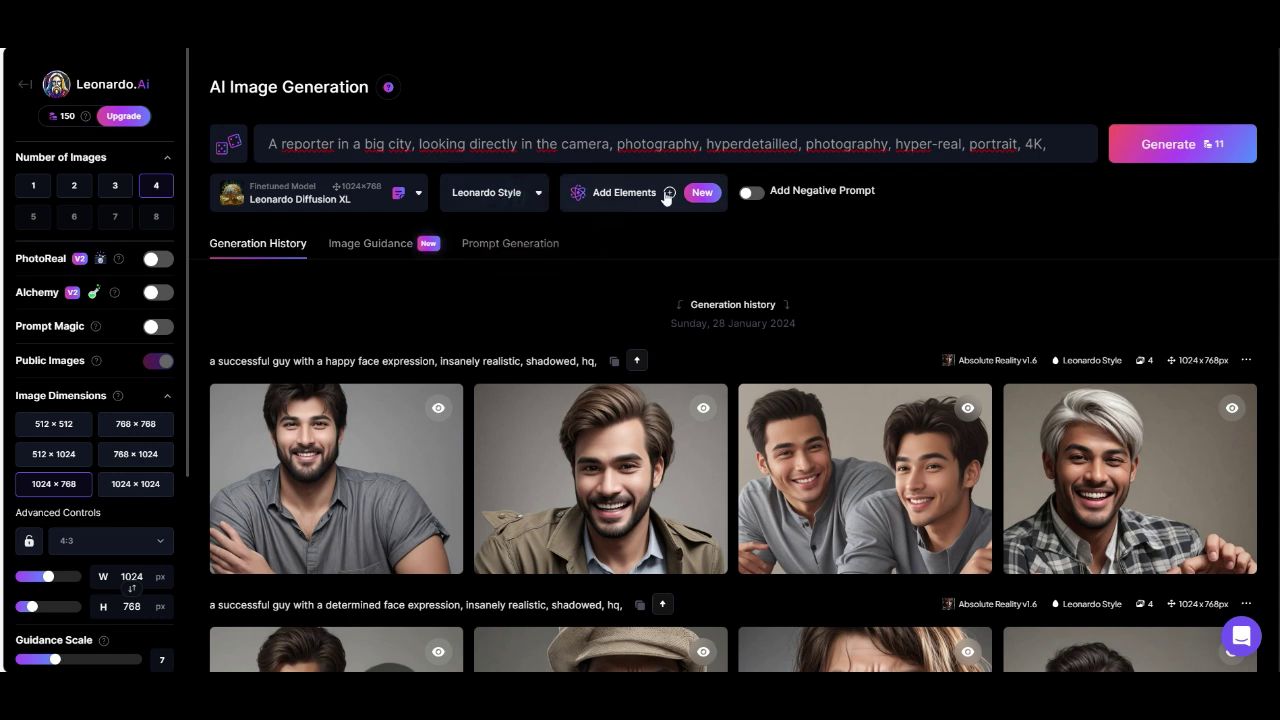
left_click(647, 192)
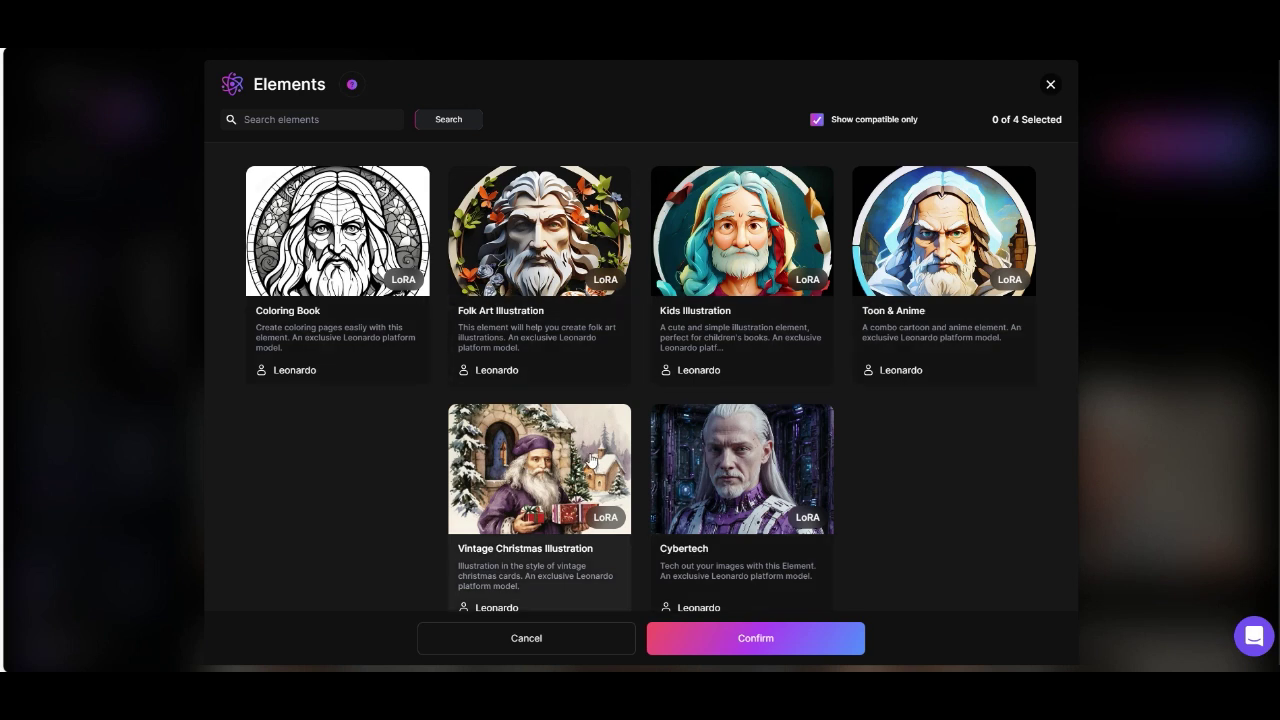
key("Escape")
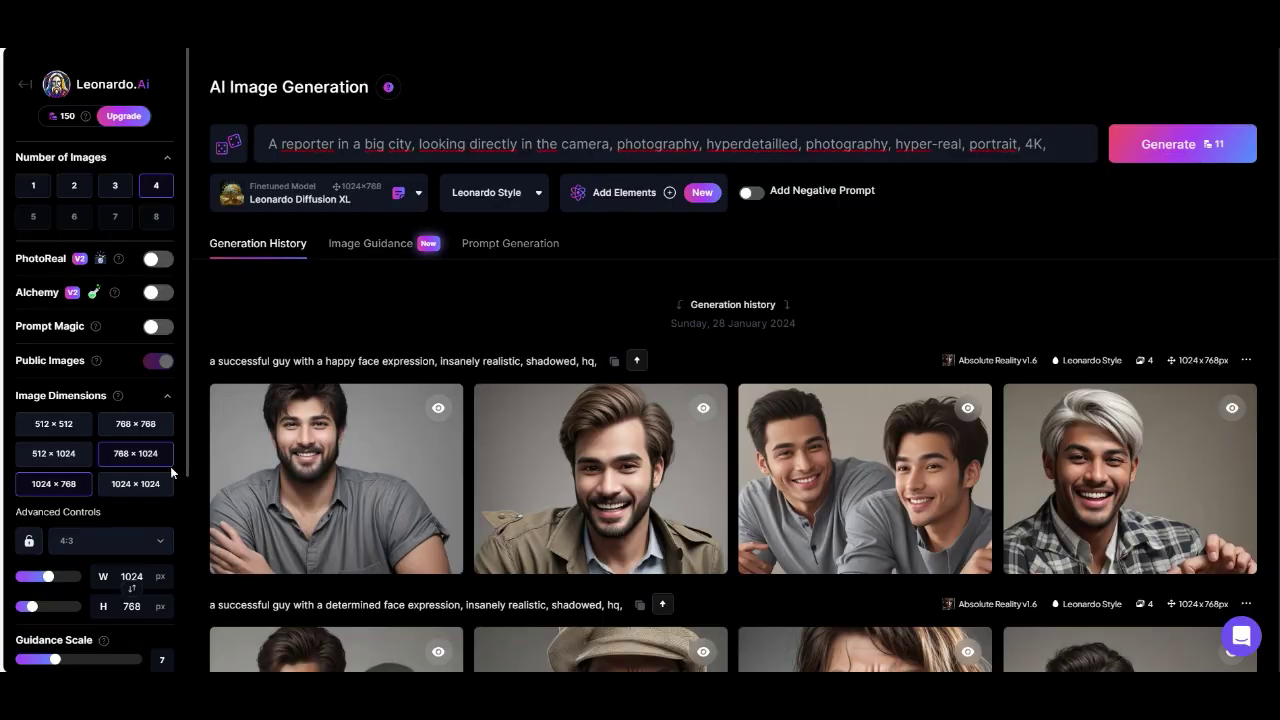
- Set the aspect ratio to 9:16 (664×1176), leaving PhotoReal off after declining the Alchemy upgrade
left_click(143, 542)
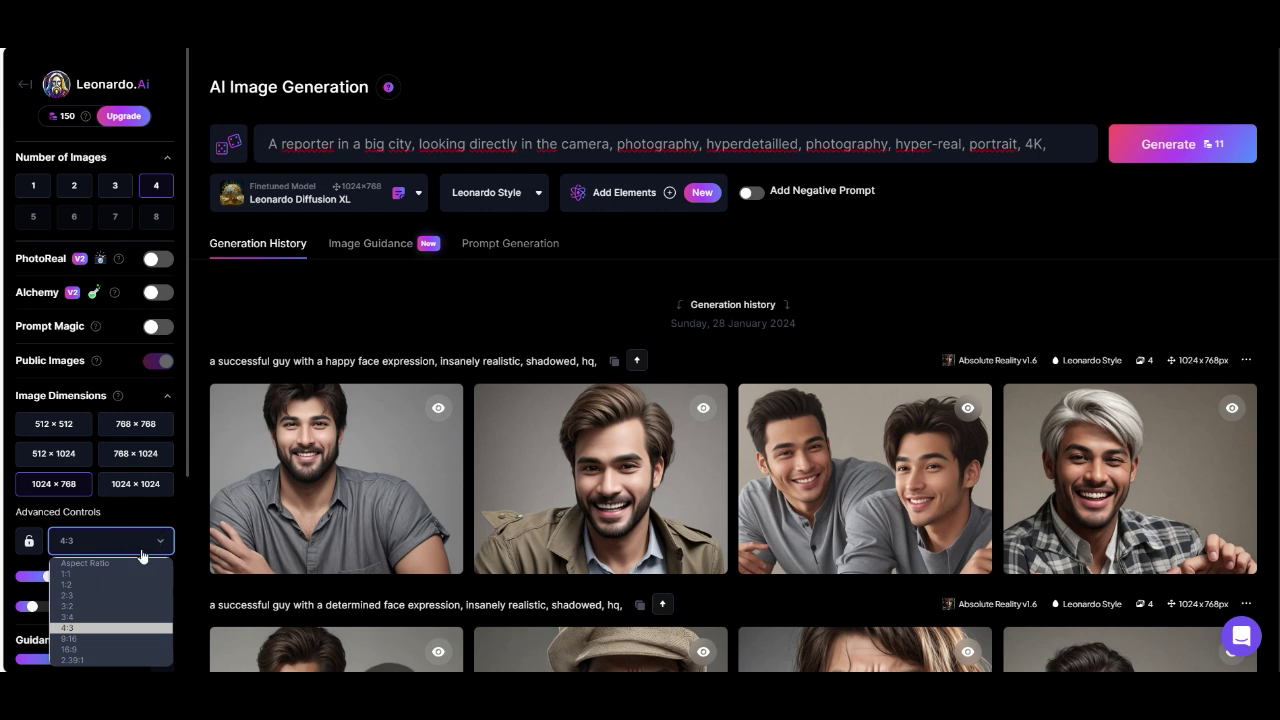
left_click(90, 638)
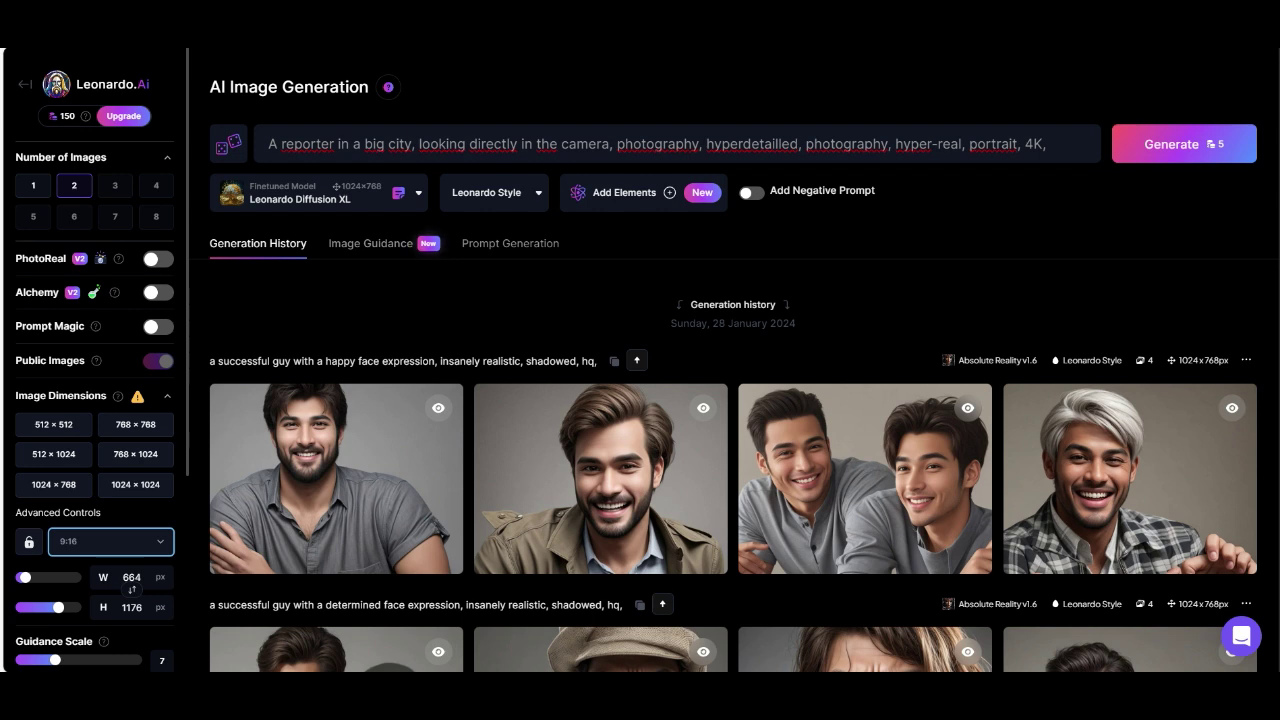
left_click(168, 259)
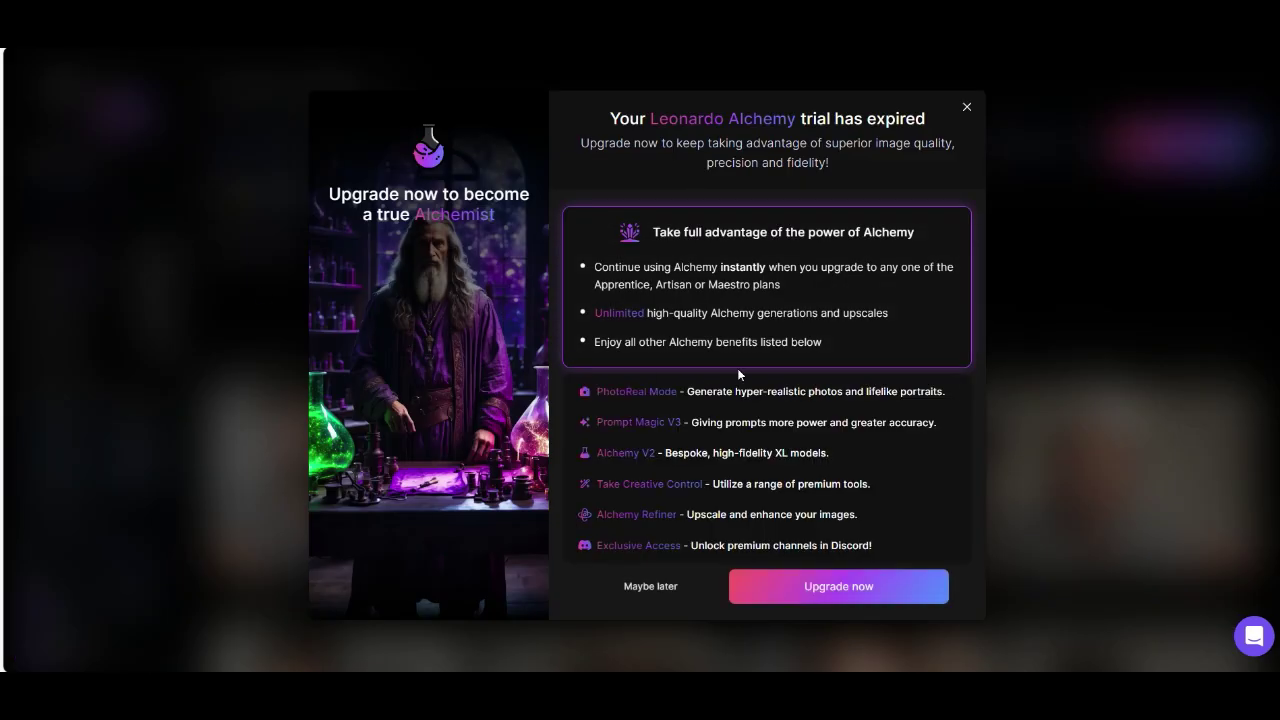
left_click(656, 588)
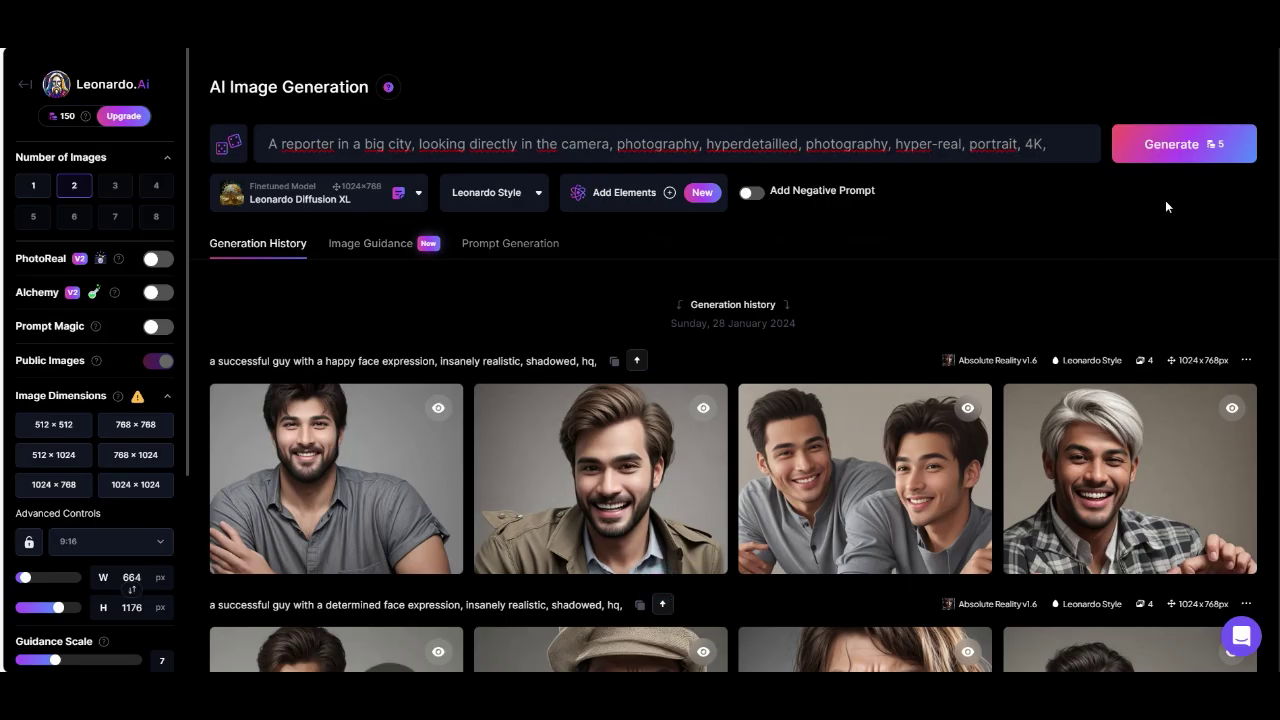
- Generate the two reporter portraits and scroll down to view the results
left_click(1167, 148)
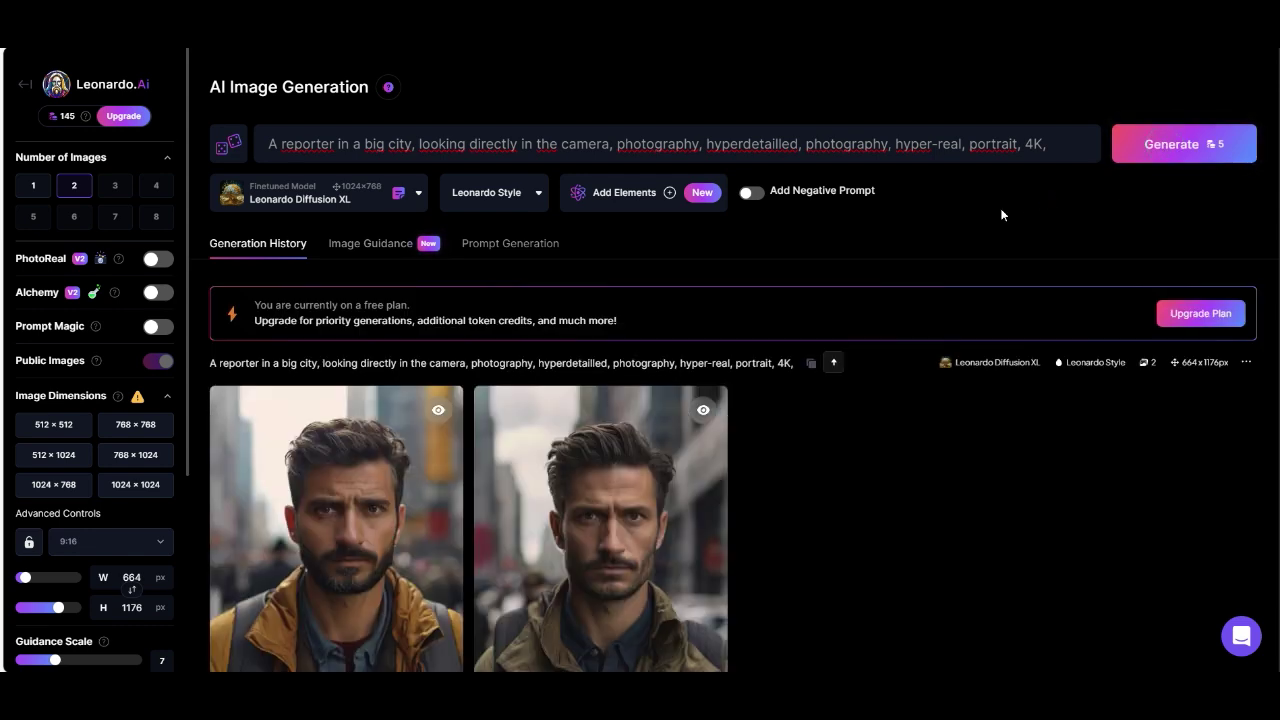
scroll(922, 253, "down", 1)
scroll(922, 253, "down", 3)
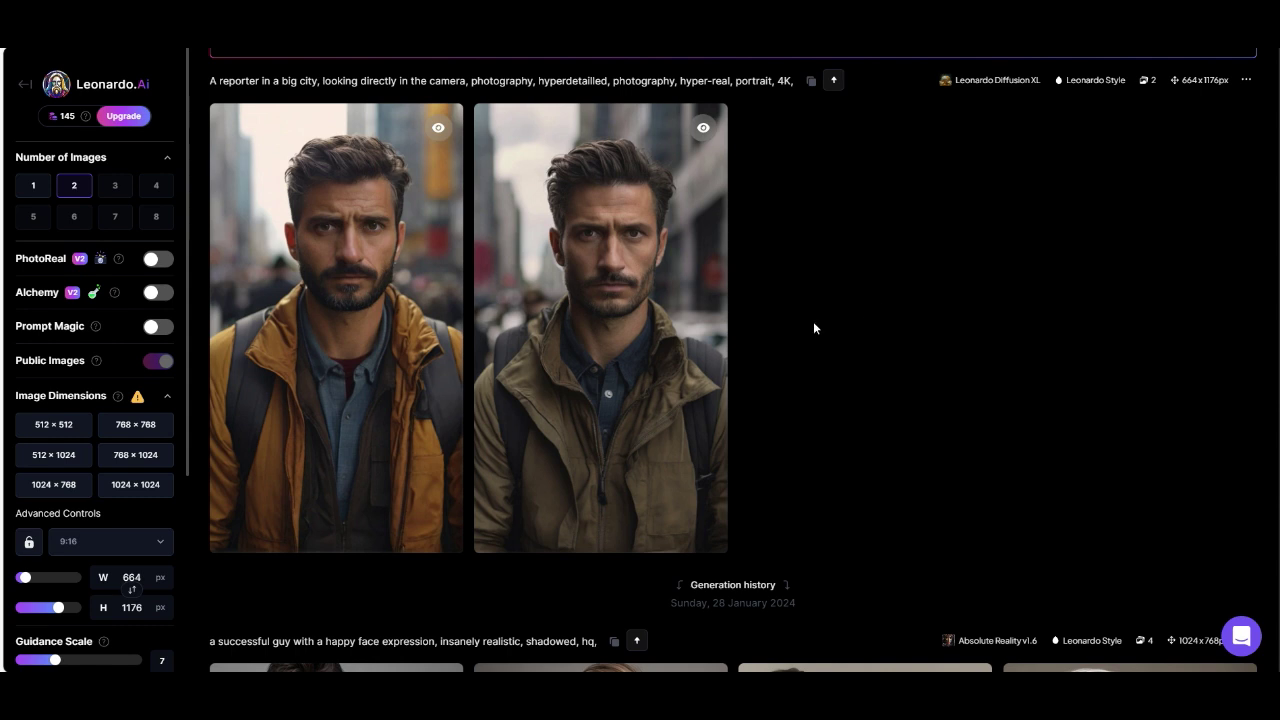
mouse_move(649, 356)
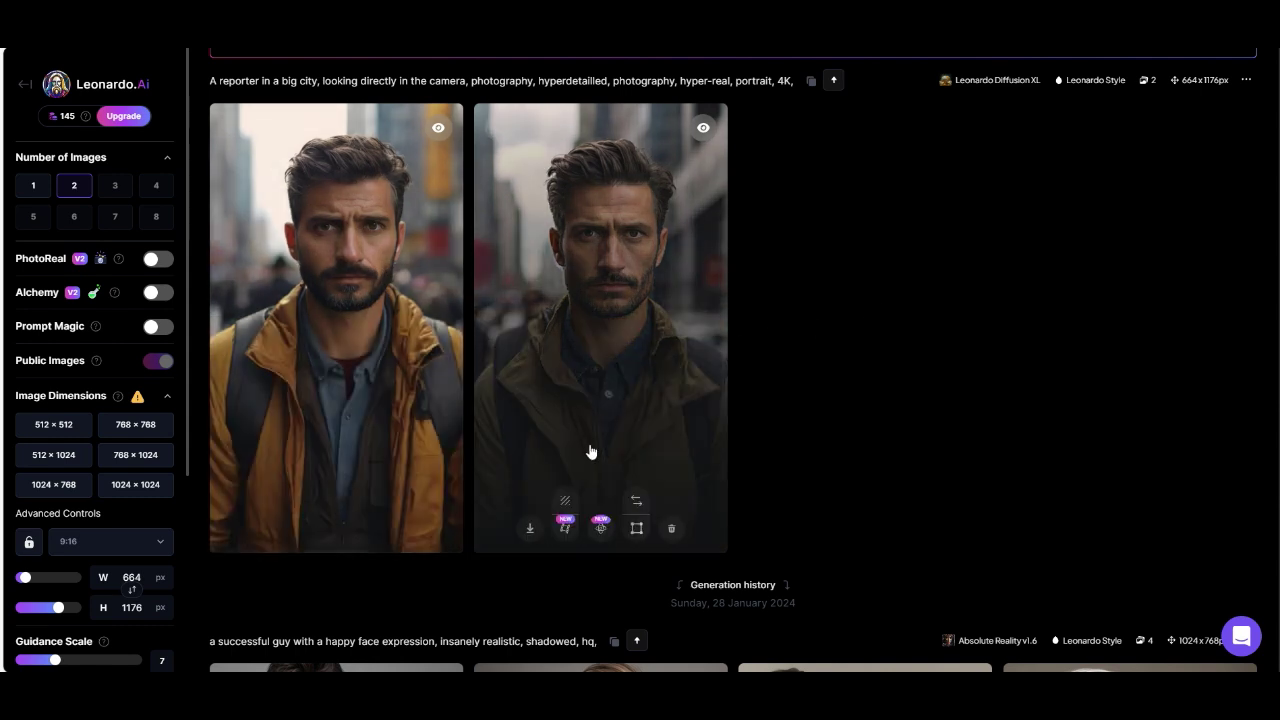
- Create a motion video from the second portrait with motion strength 1
left_click(562, 531)
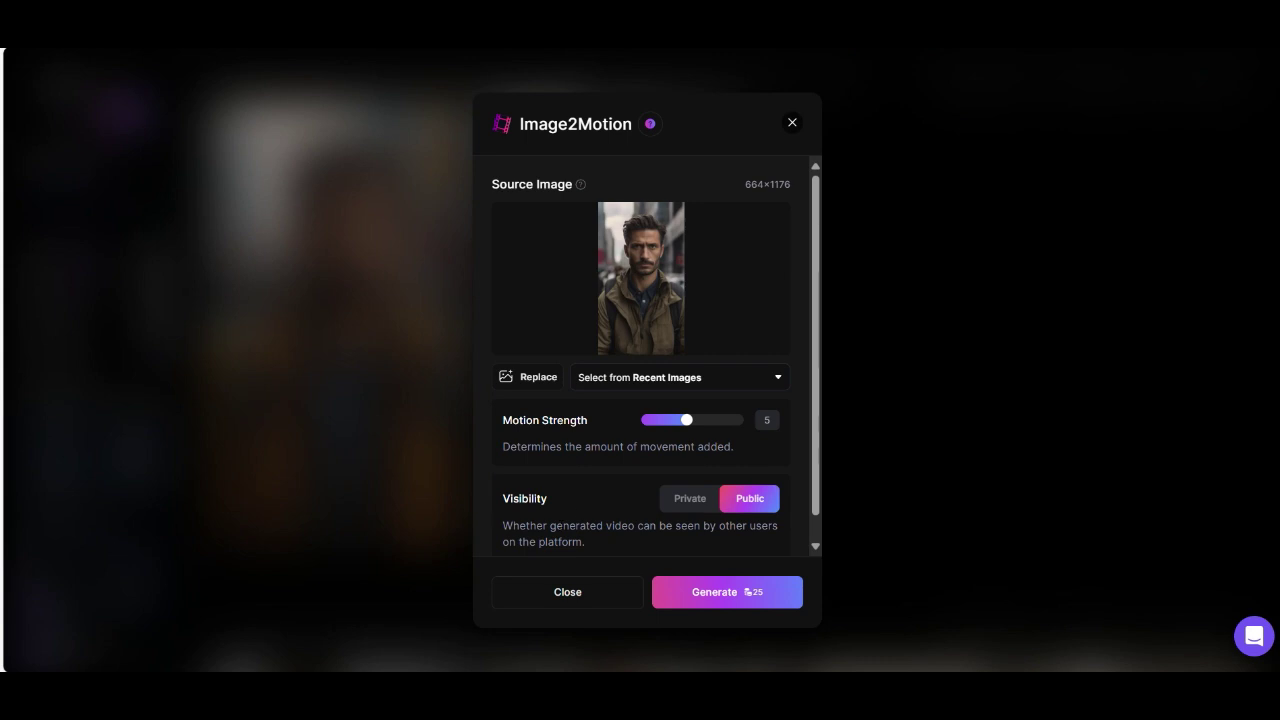
left_click_drag(688, 427, 645, 428)
left_click(727, 594)
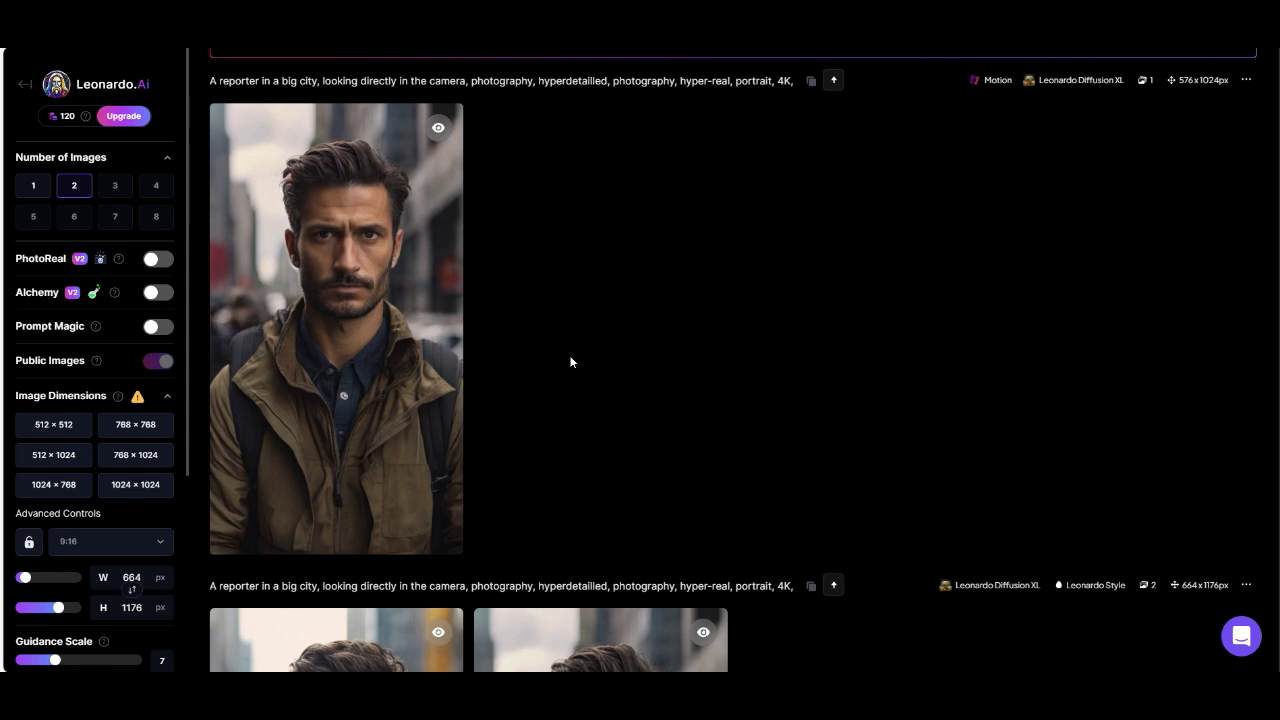
- Download the motion video as an MP4 and open the downloaded file
left_click(318, 531)
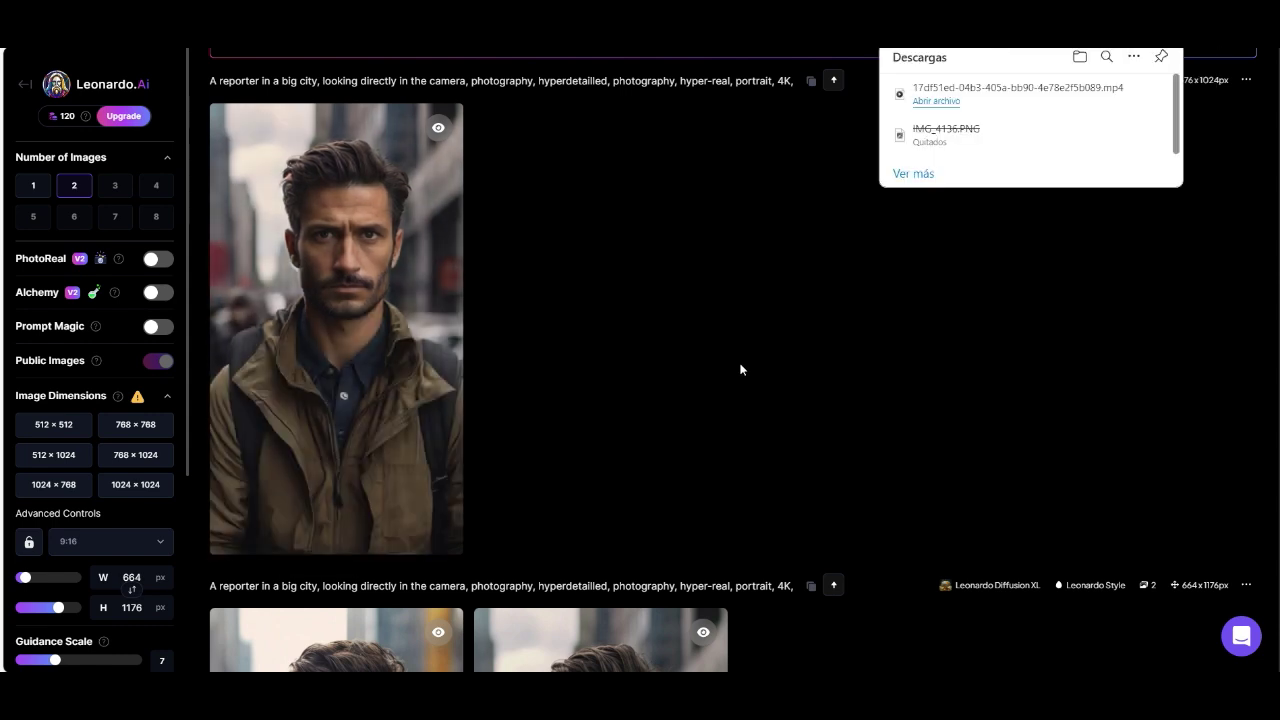
left_click(960, 88)
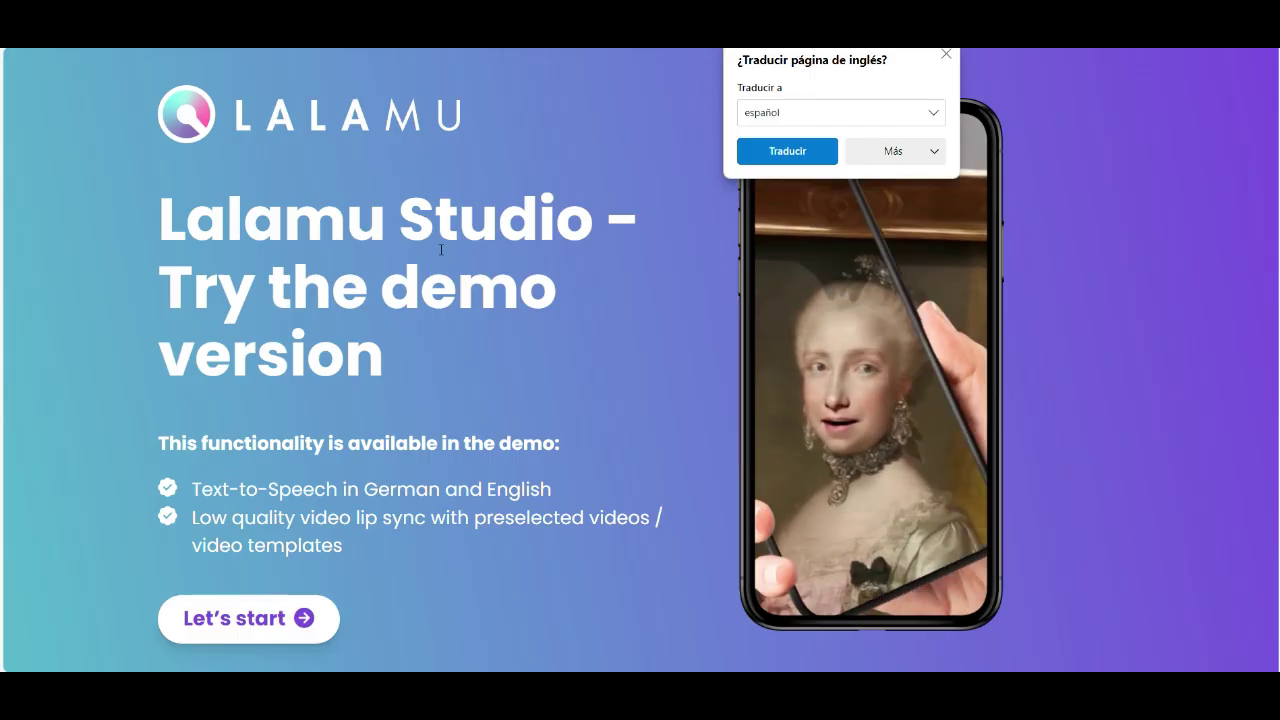
- Dismiss the translation offer and enter the Lalamu Studio demo editor
left_click(945, 55)
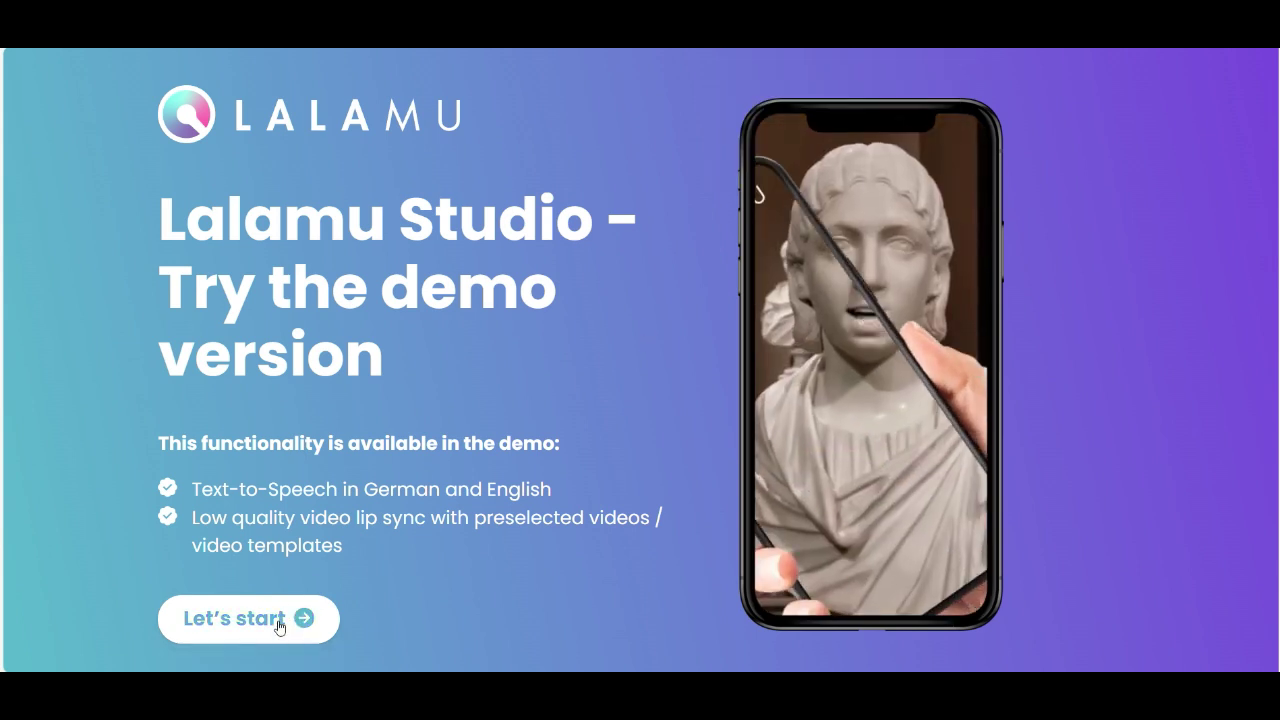
left_click(275, 632)
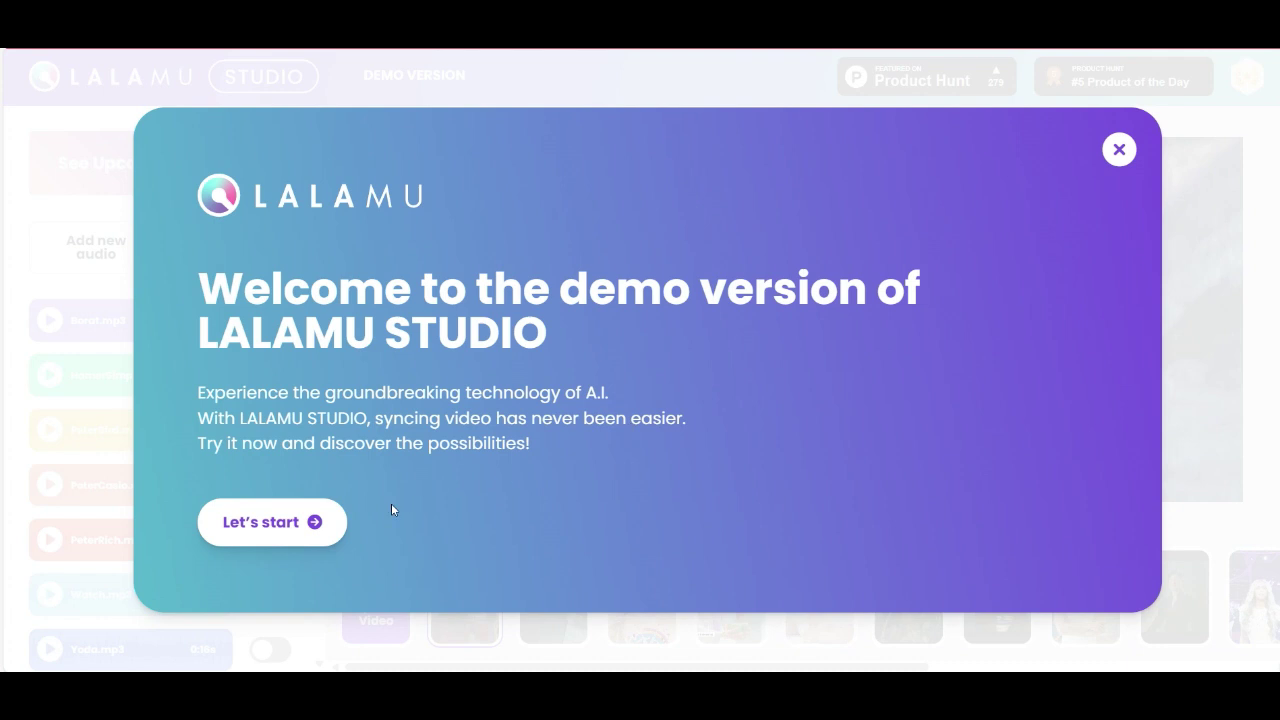
left_click(306, 521)
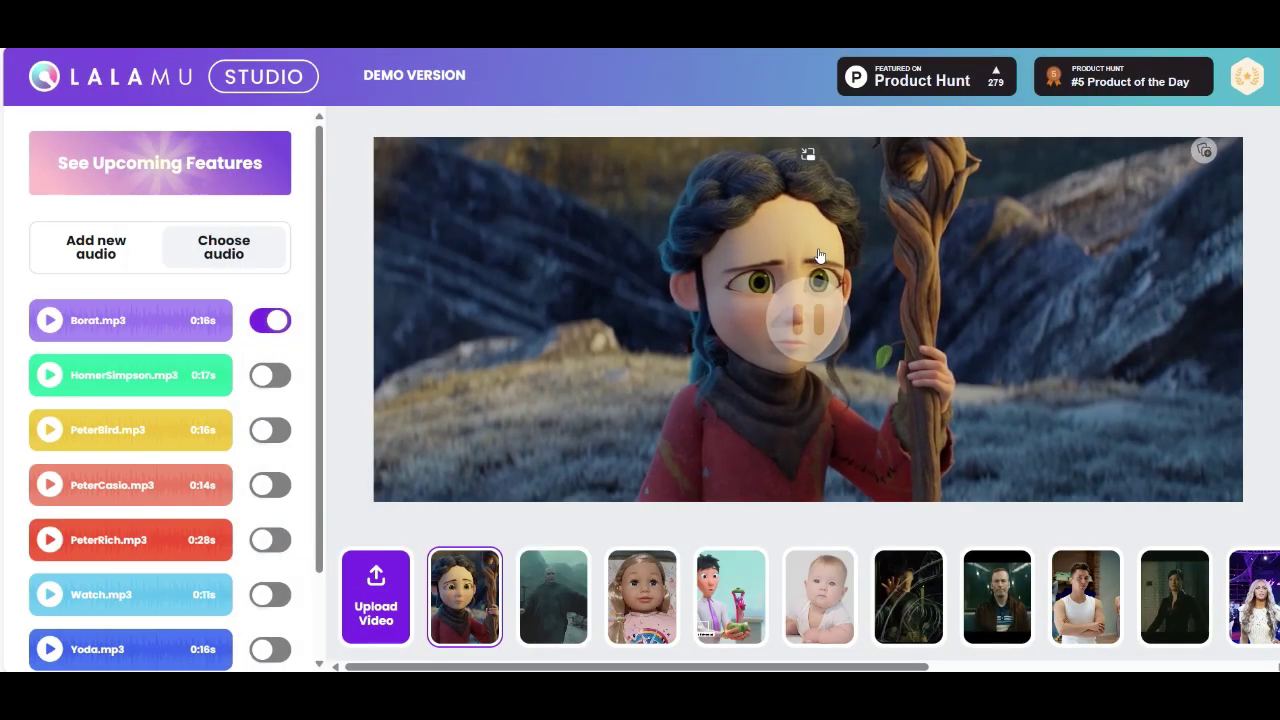
- Upload the reporter MP4 from the Descargas folder as a new video
left_click(375, 588)
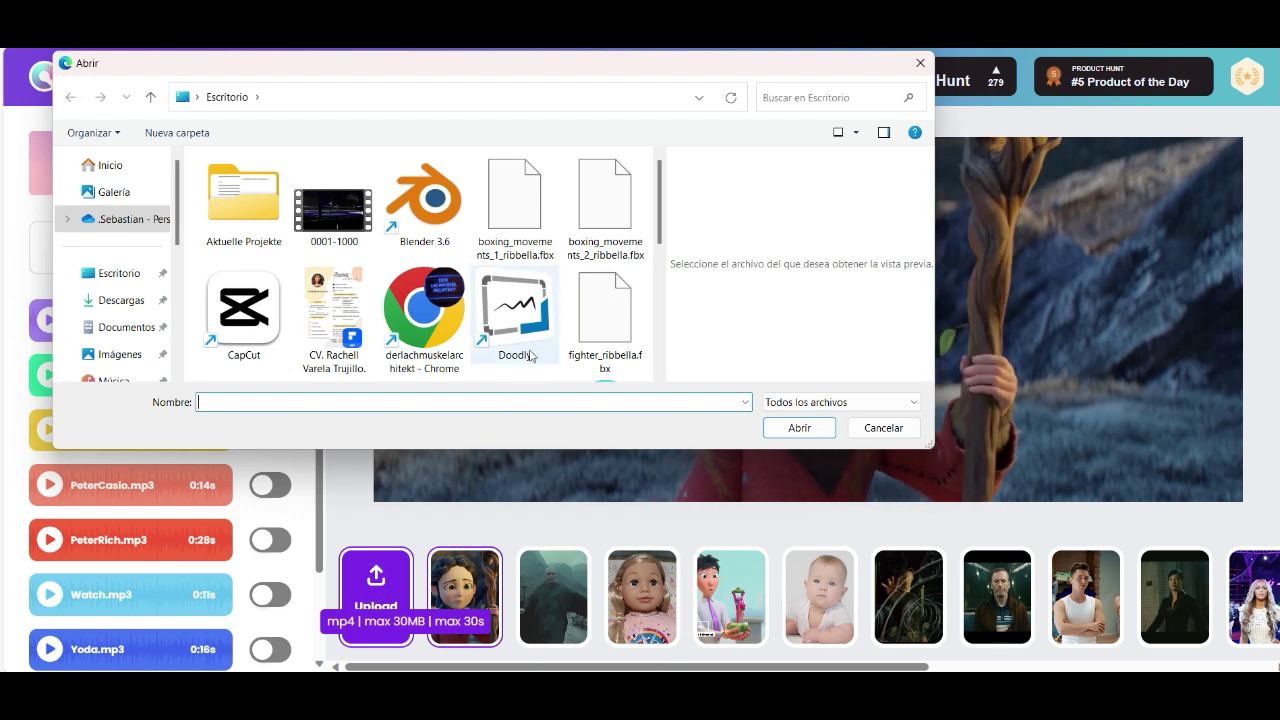
left_click(113, 300)
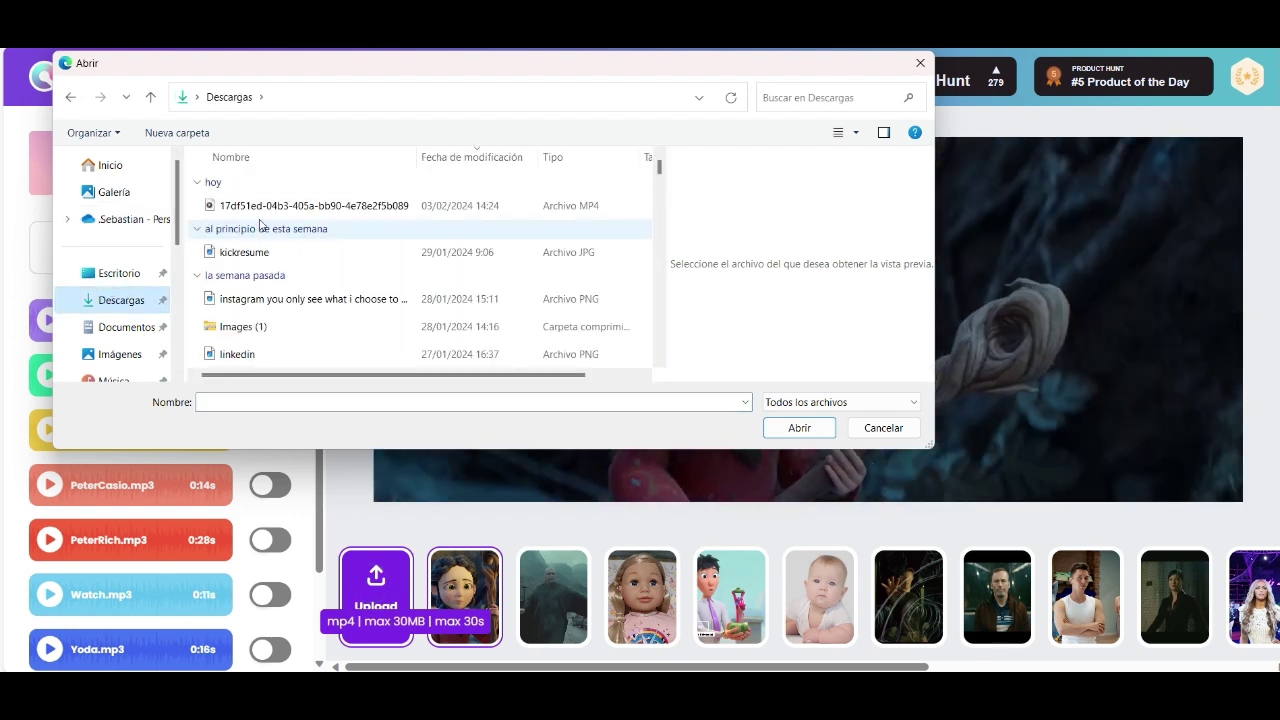
left_click(295, 205)
left_click(790, 428)
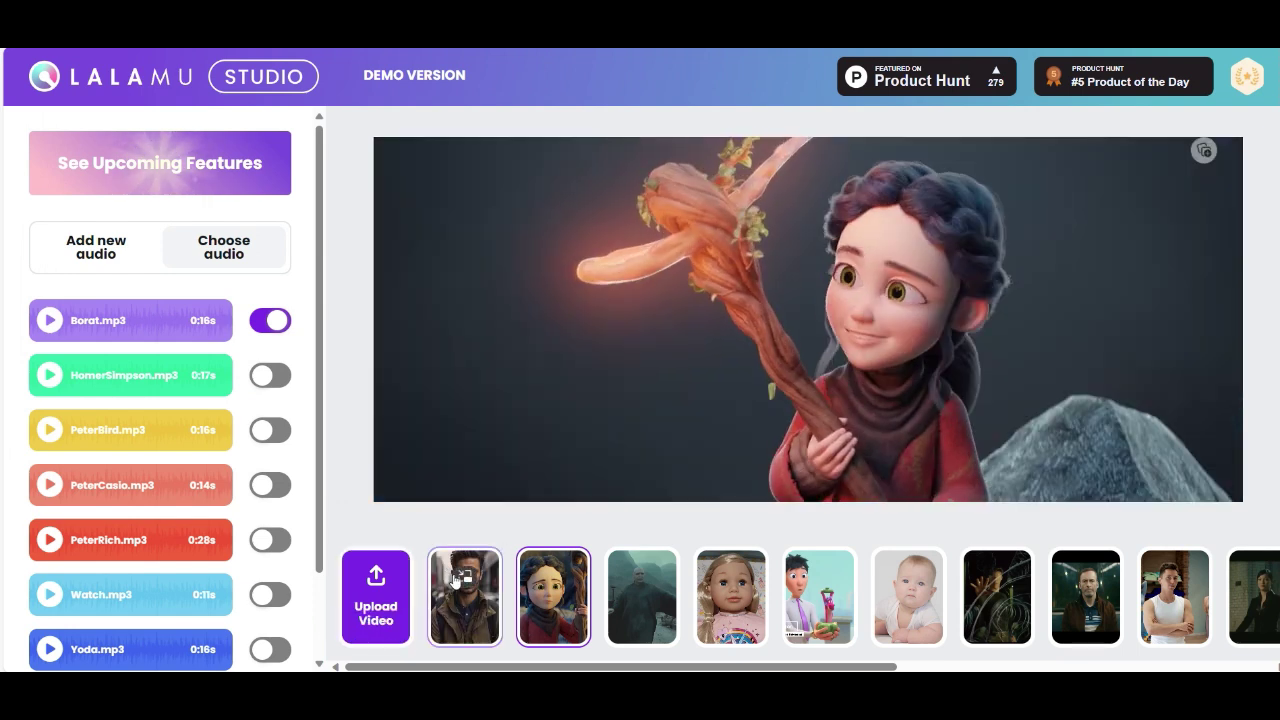
- Load the uploaded reporter video into the main player and add a new text-to-speech audio
left_click(461, 578)
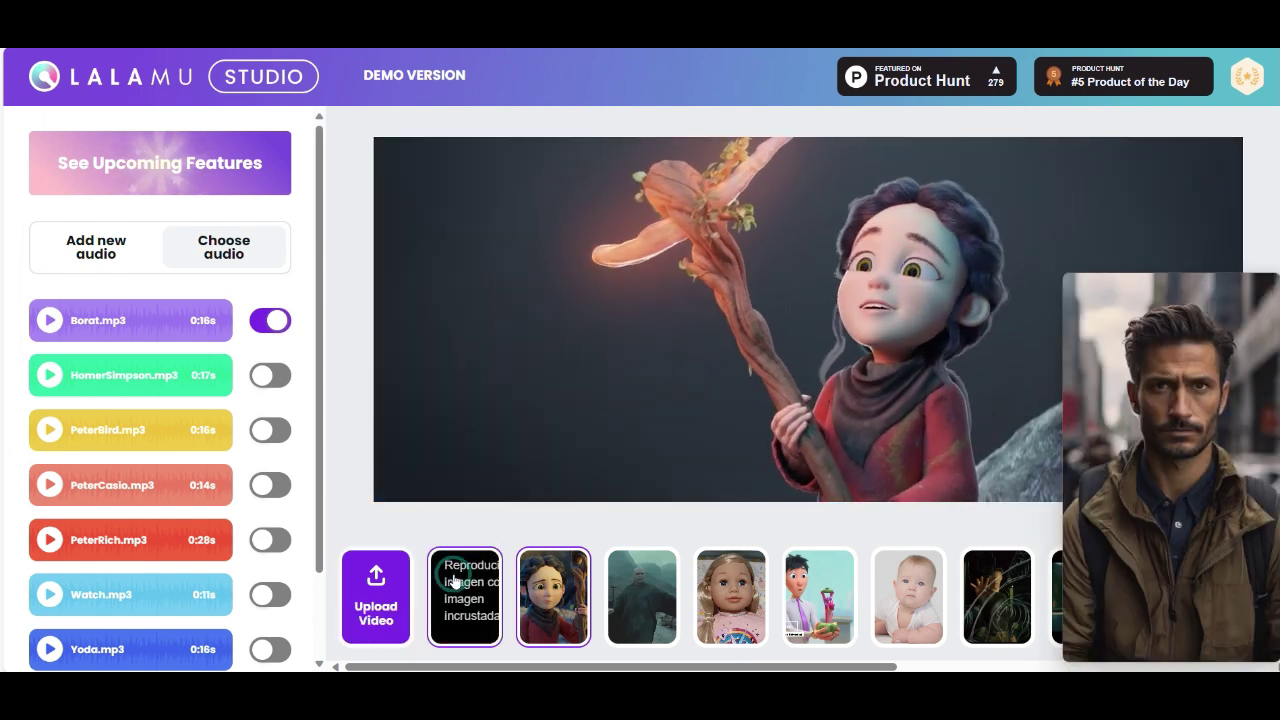
left_click(463, 598)
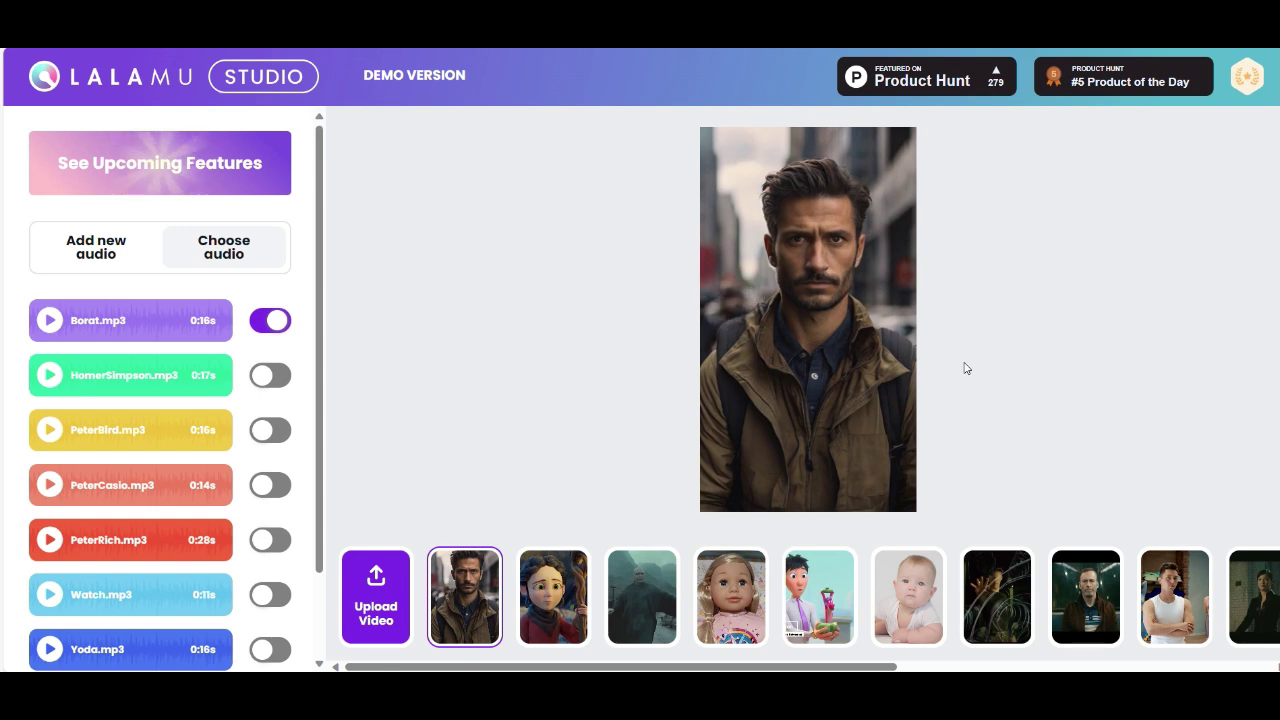
left_click(109, 251)
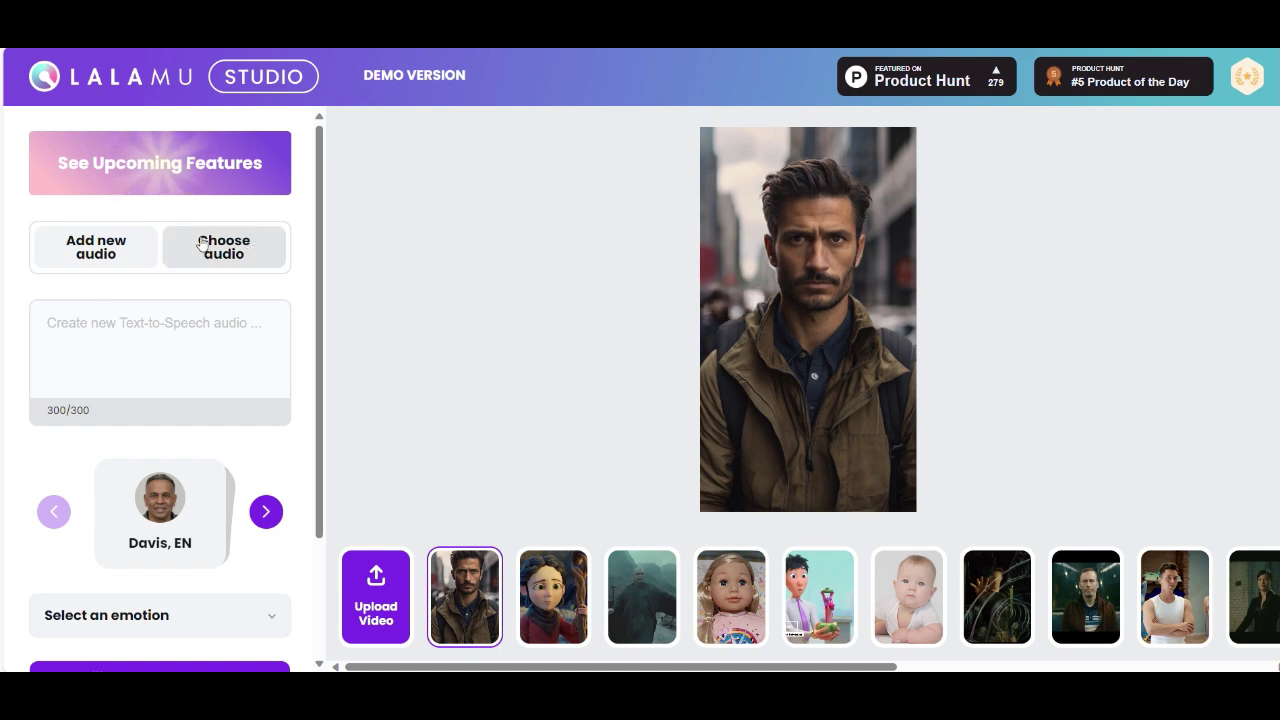
- Write the script 'Today is a very great day… you don't have to pay anymore for D-ID to make videos like that'
left_click(81, 322)
type("Today is a very great day, because")
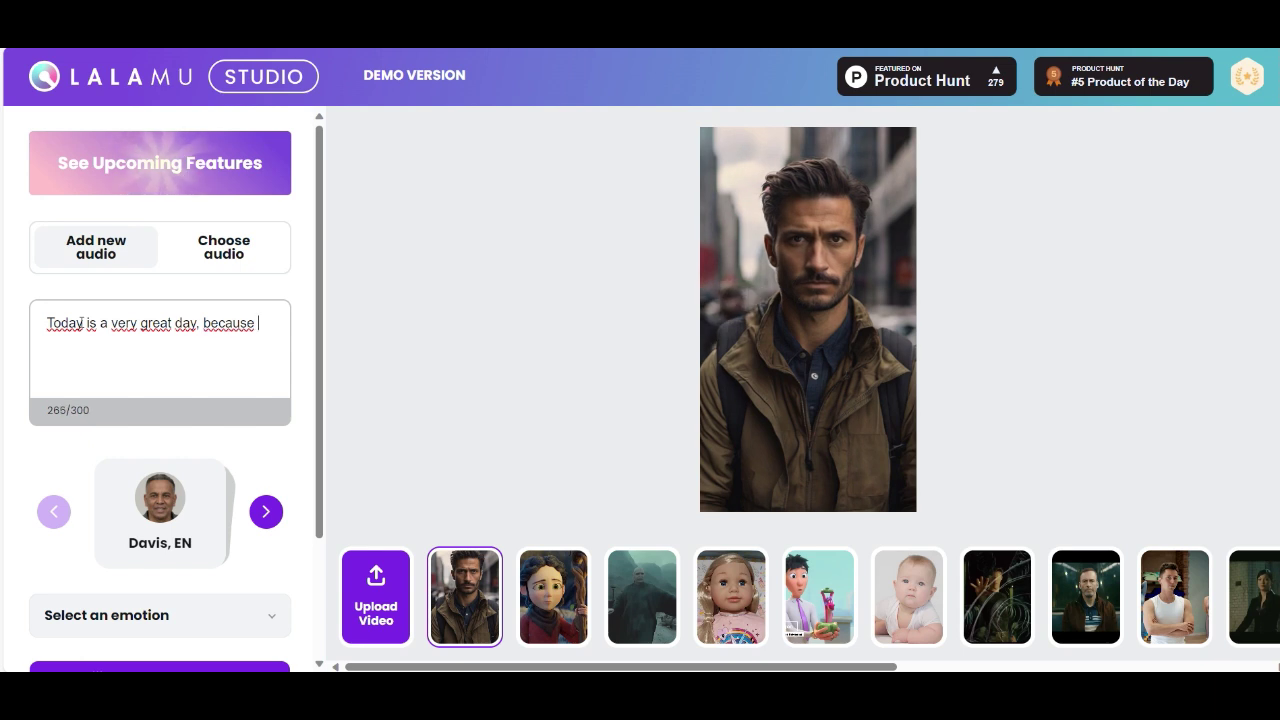
type(" from now")
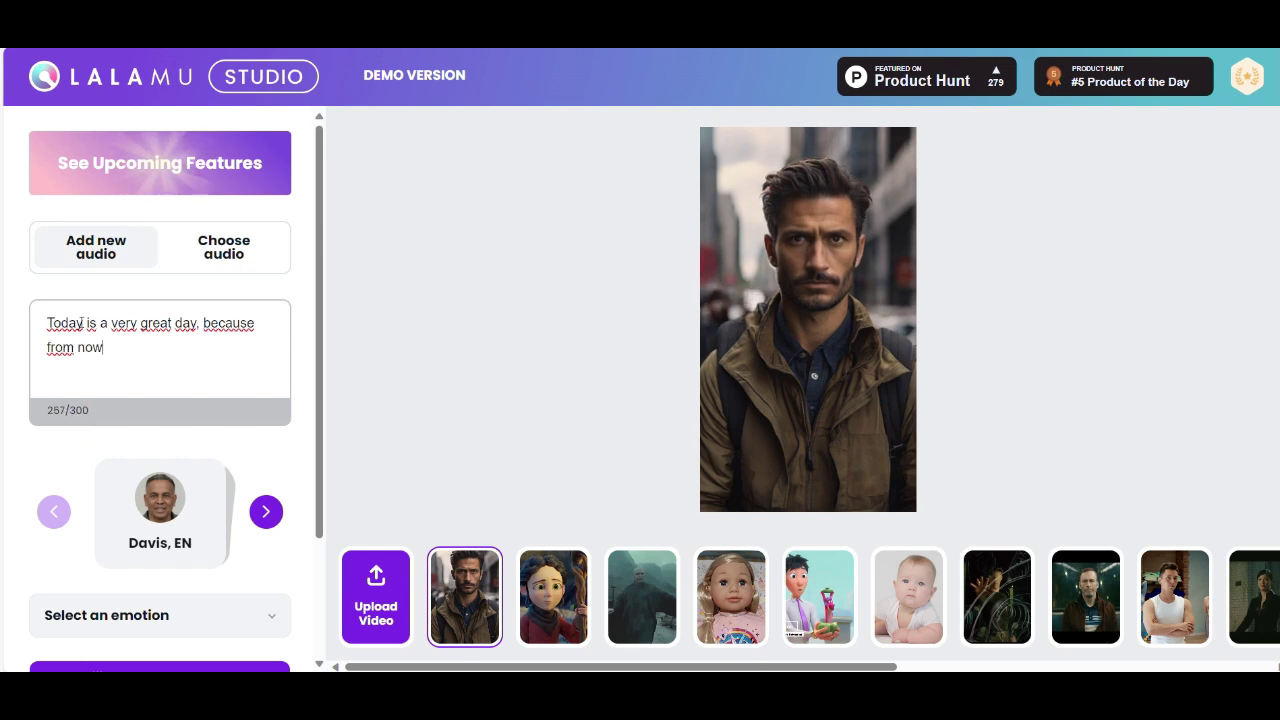
type(", you don")
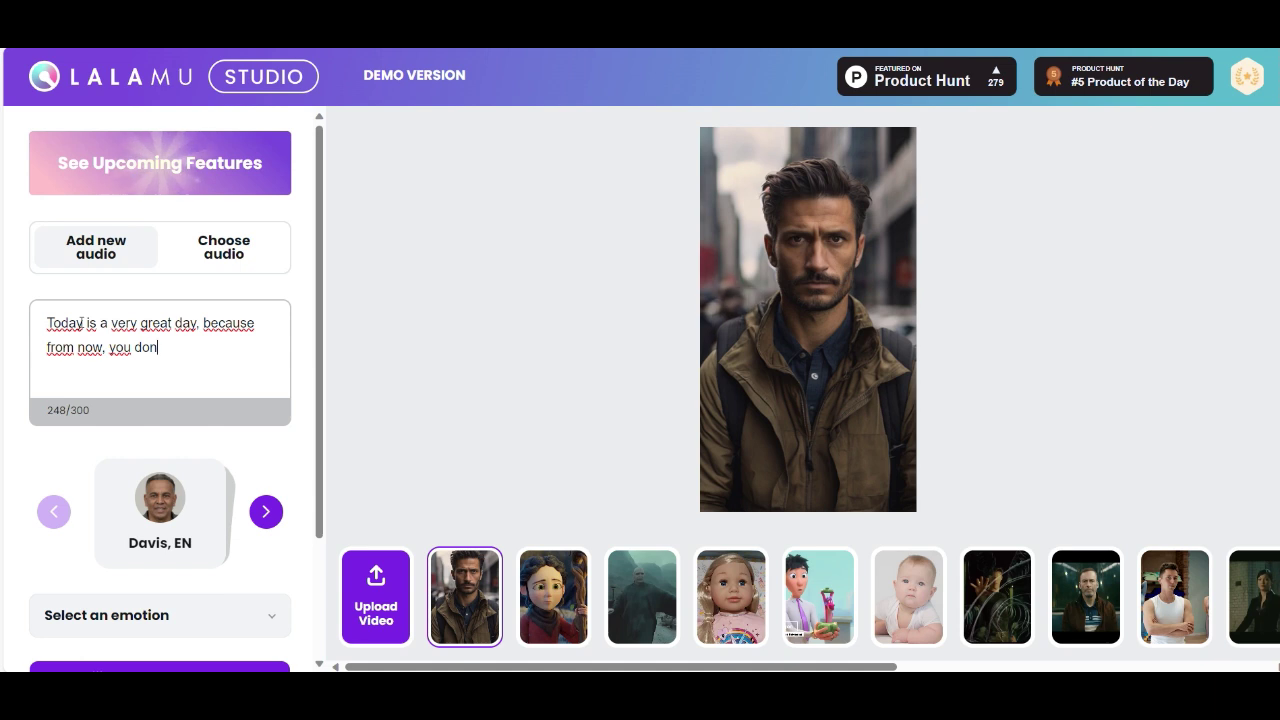
type("'t hav")
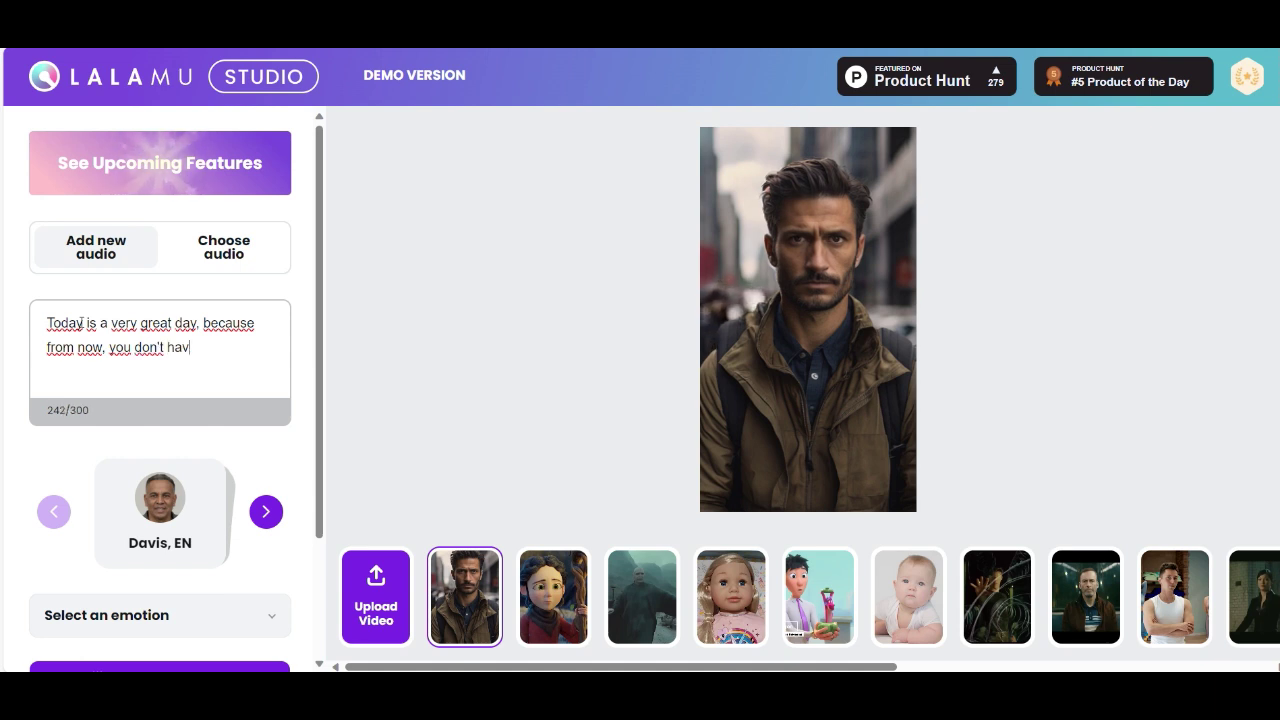
type("e to pay anymore for DI")
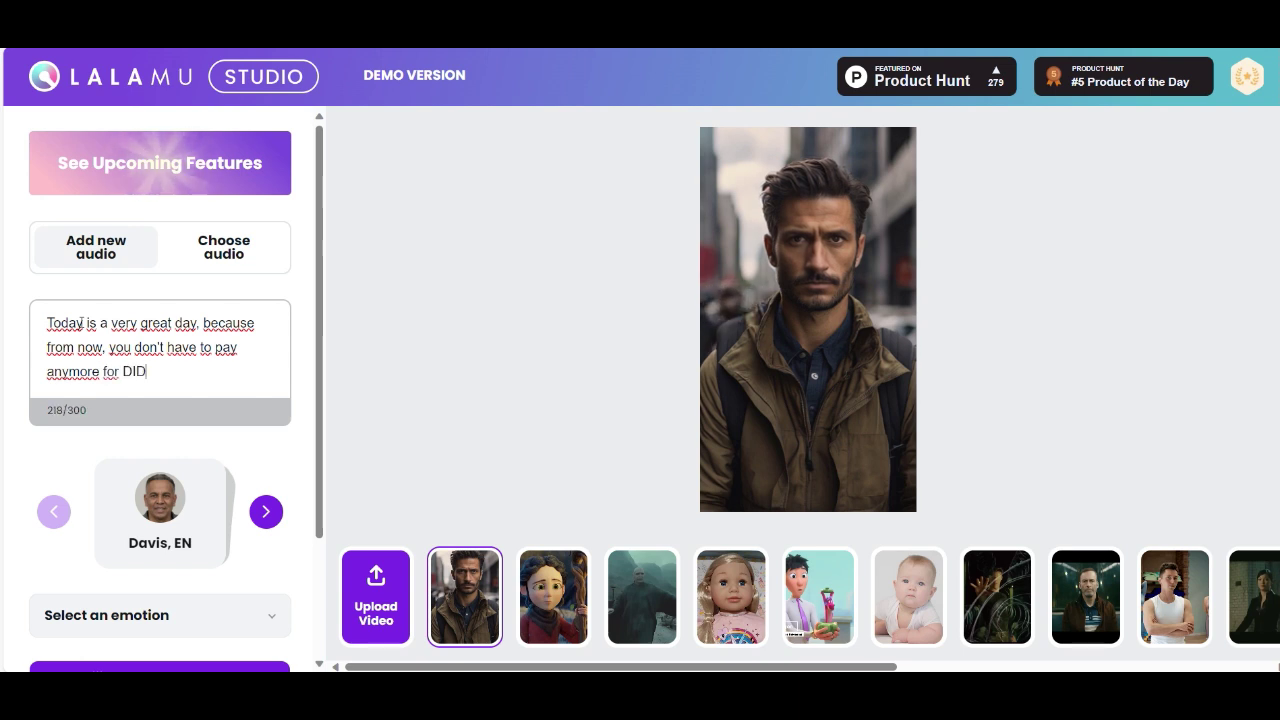
key("BackSpace")
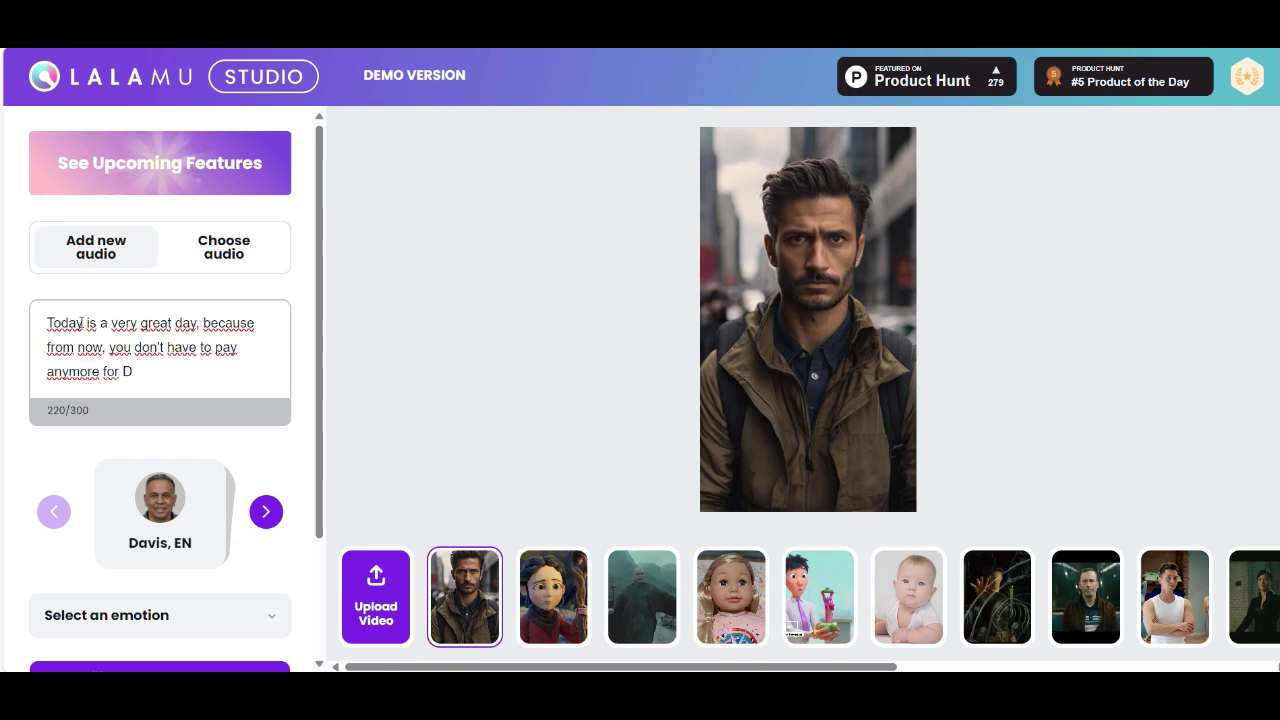
type("-ID")
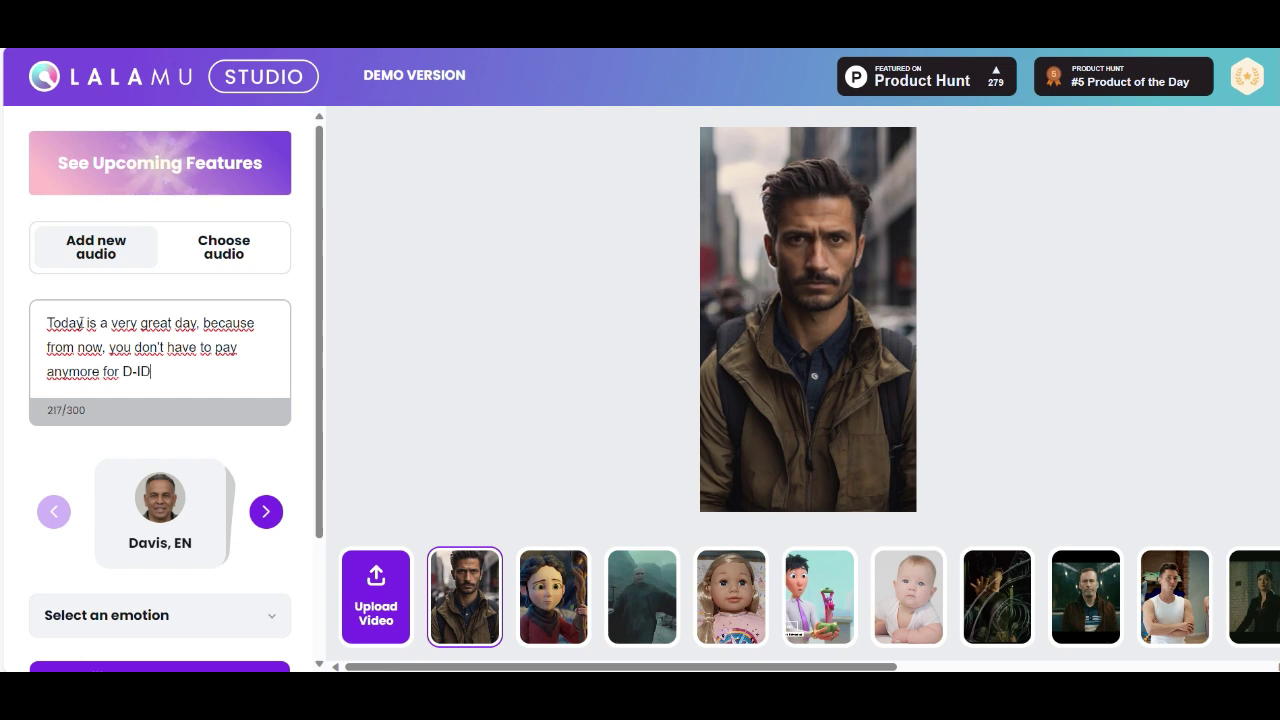
type(" to make vi")
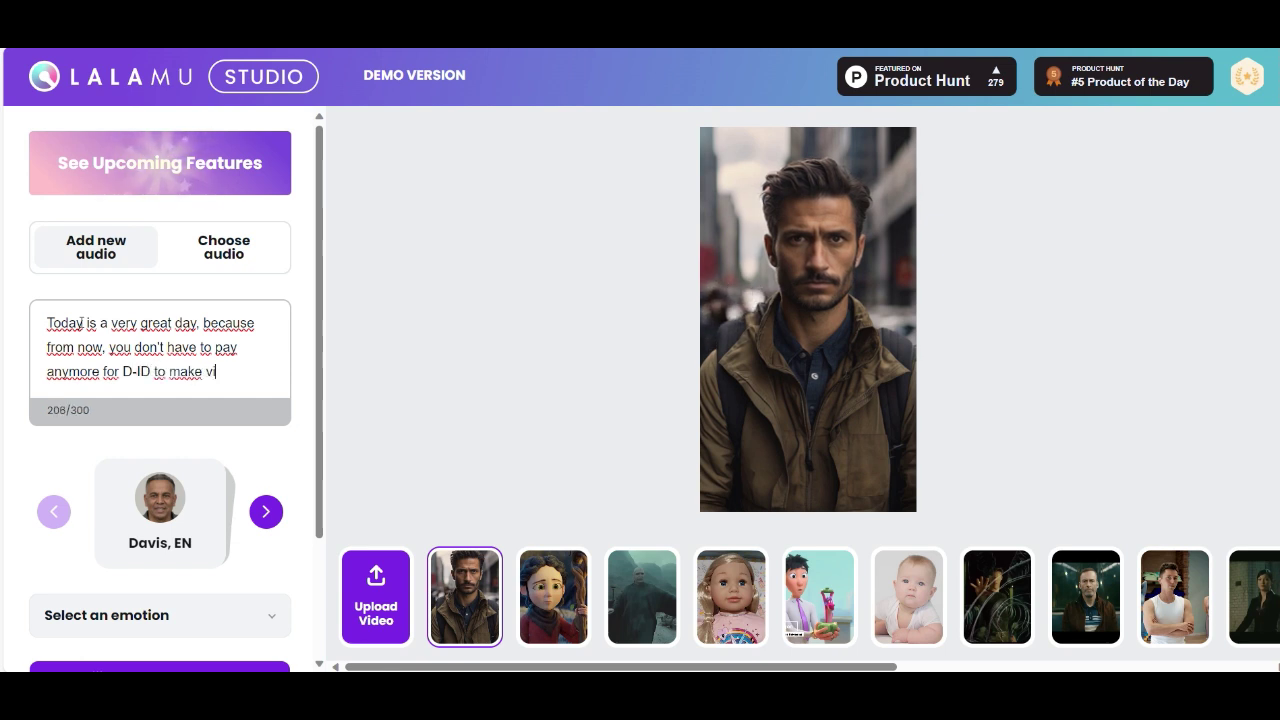
type("deos li")
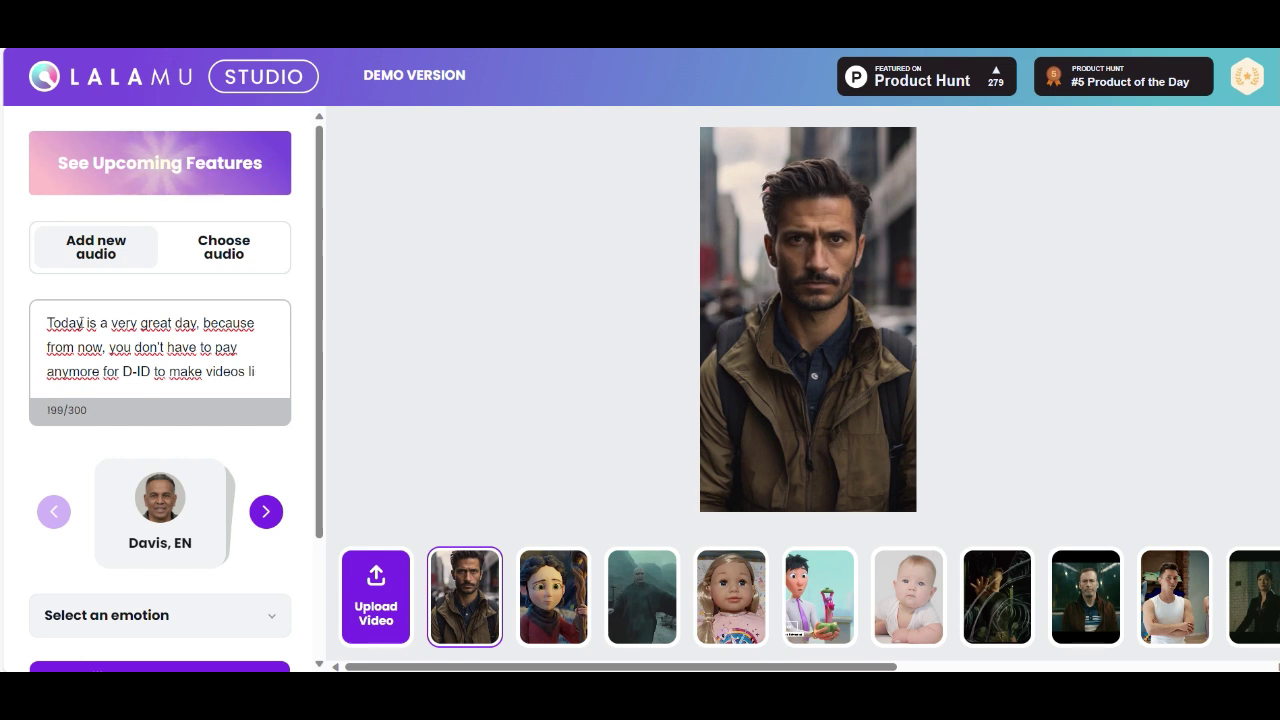
type("ke that.")
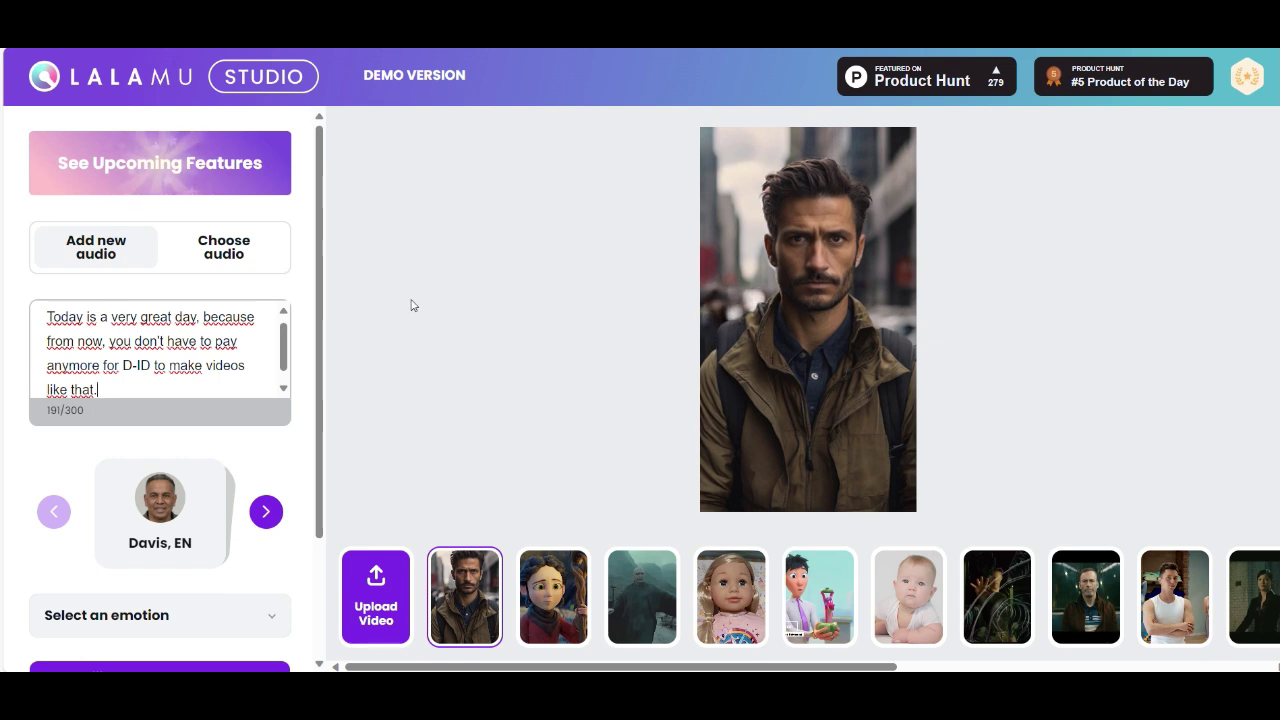
- Set the voice emotion to Excited and generate the speech audio
scroll(170, 380, "down", 2)
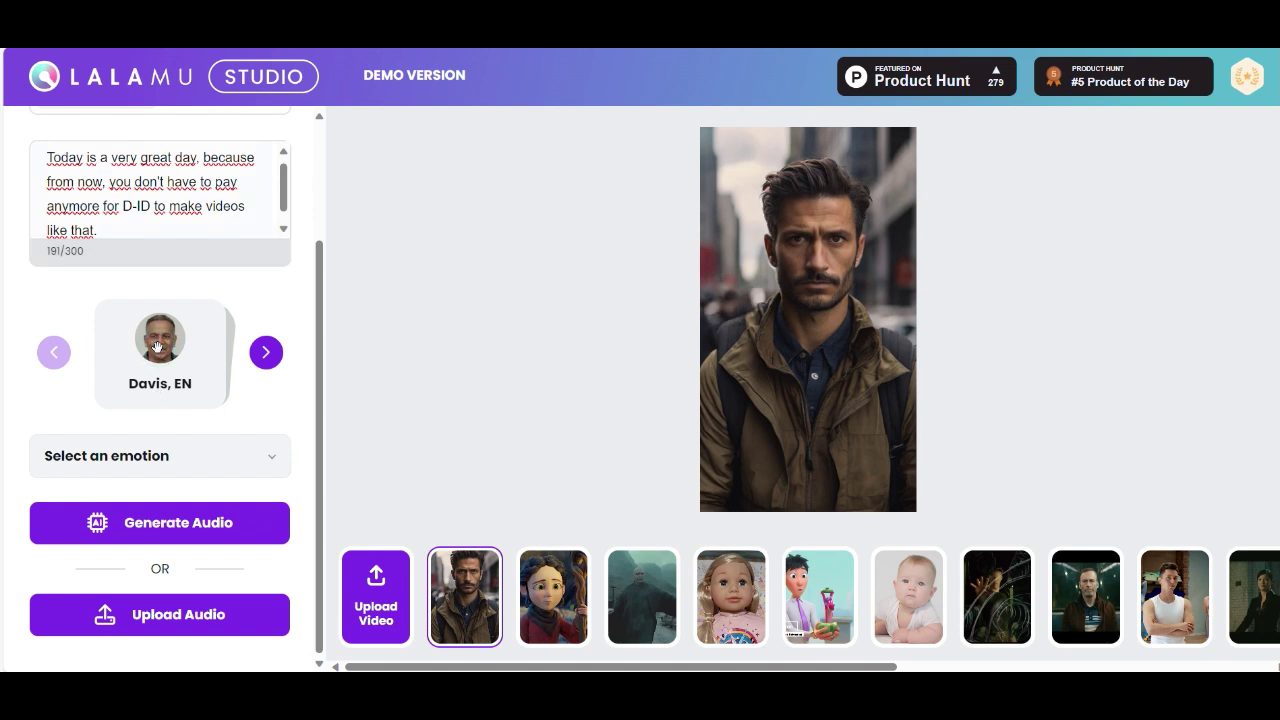
left_click(232, 455)
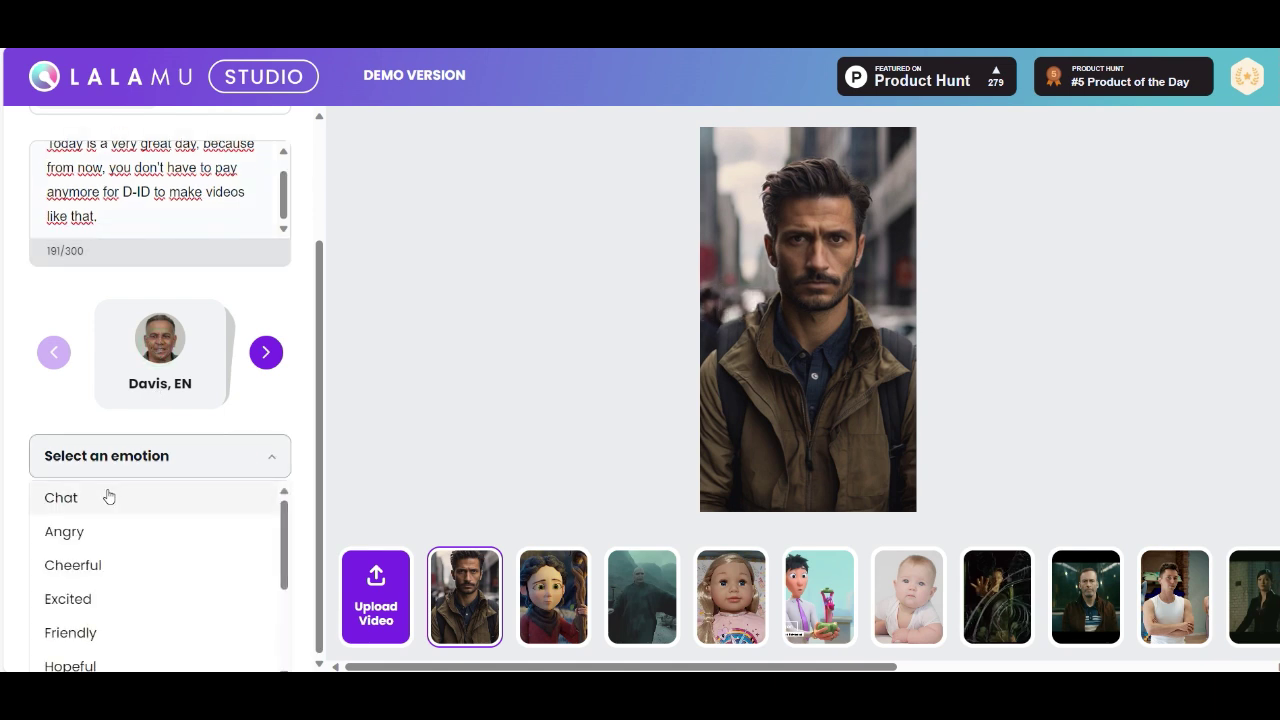
scroll(120, 546, "down", 1)
left_click(88, 567)
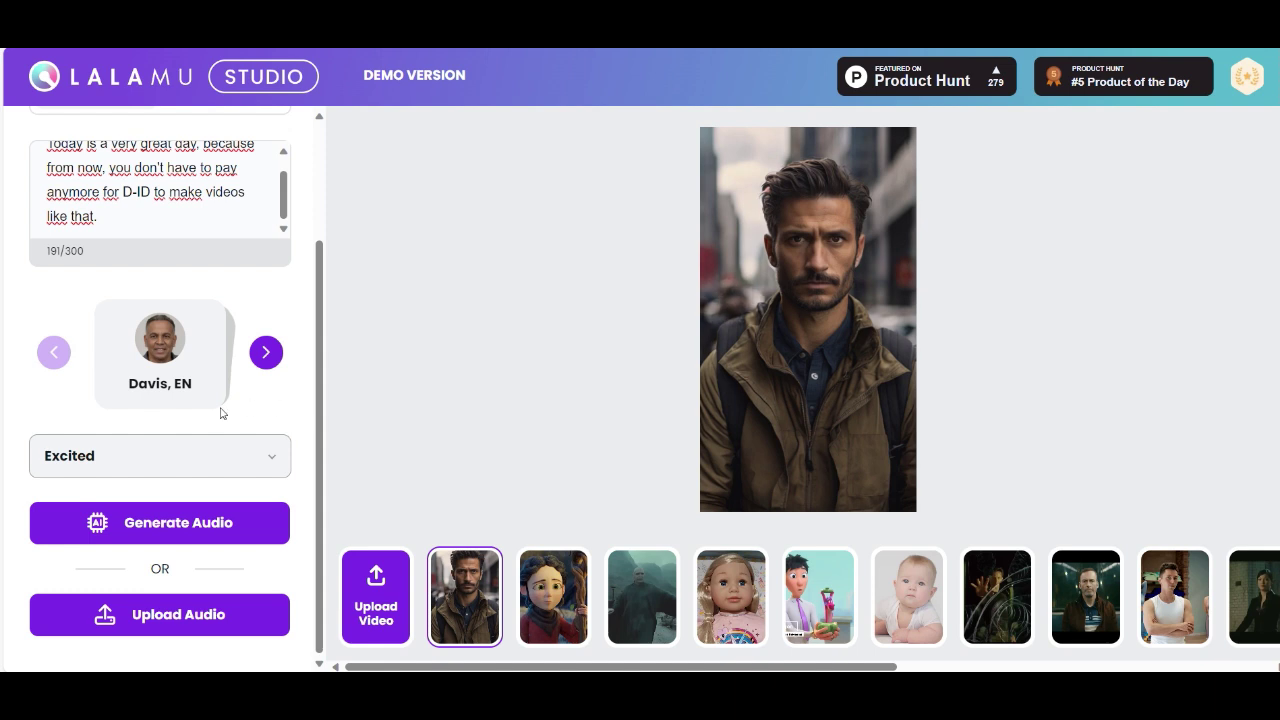
left_click(155, 526)
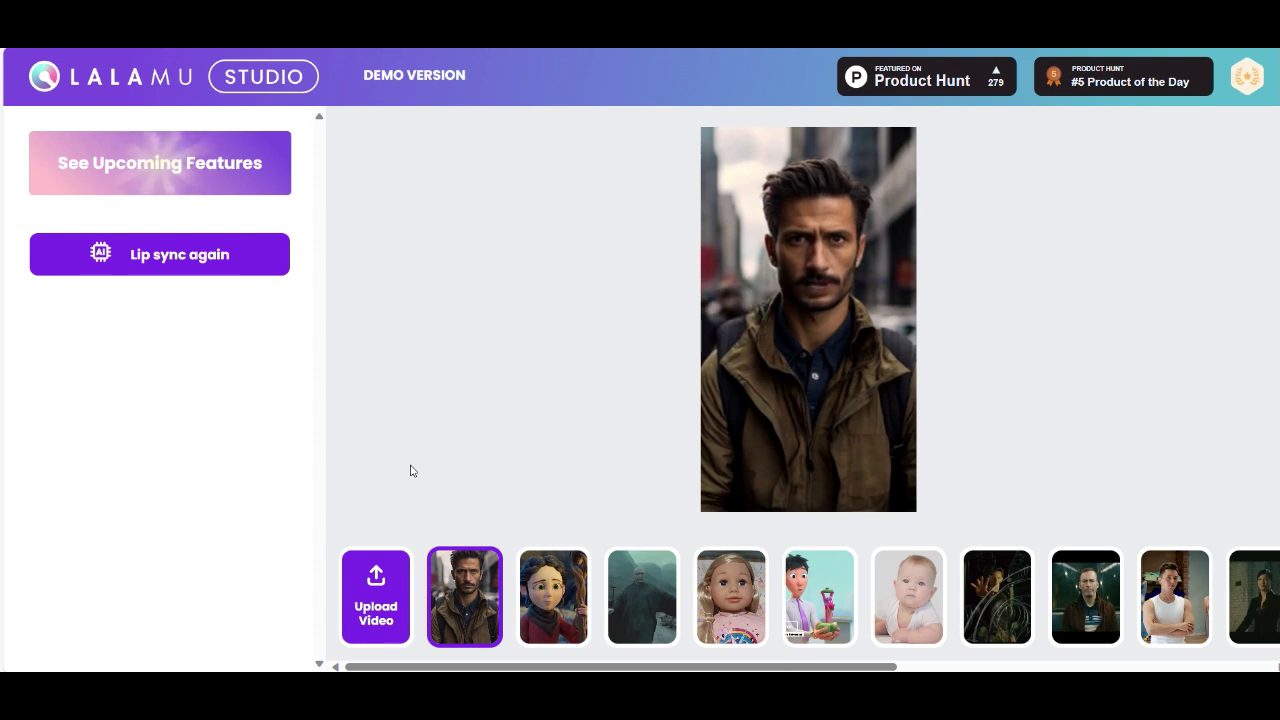
- Pause the lip-synced reporter video and save it as an MP4 in the Escritorio folder
left_click(808, 150)
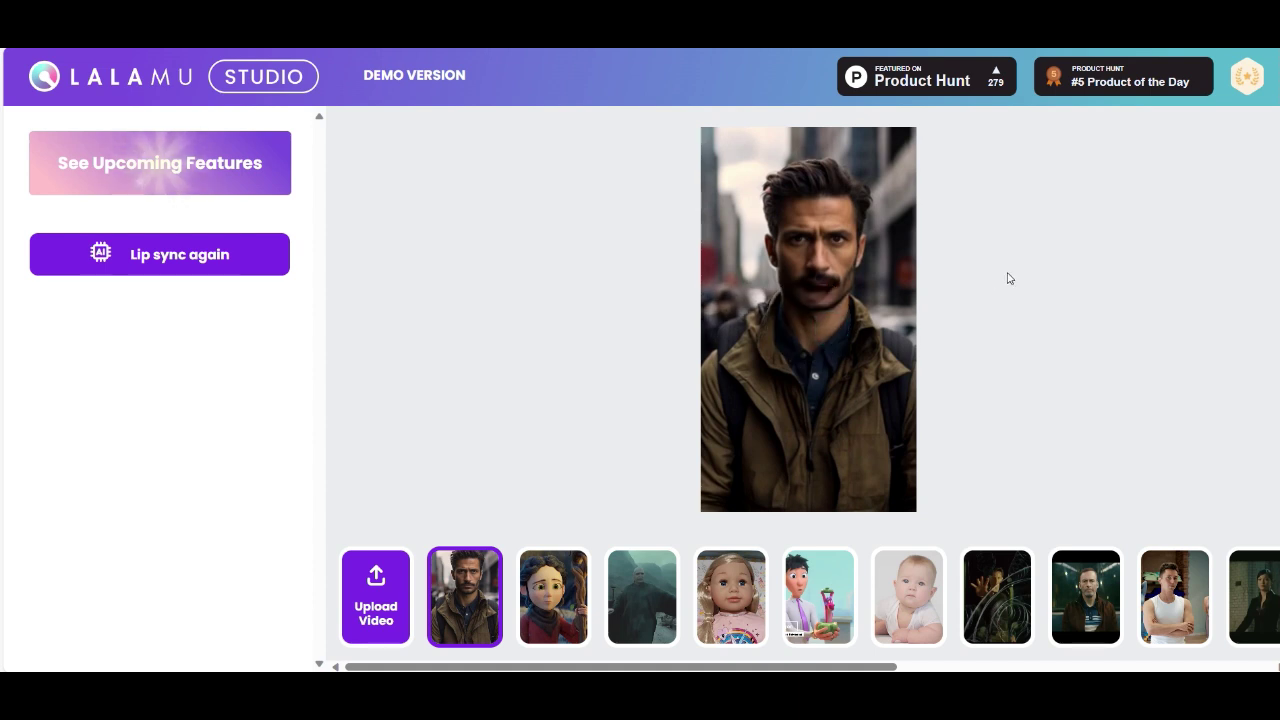
scroll(1007, 278, "down", 5)
scroll(1007, 278, "up", 5)
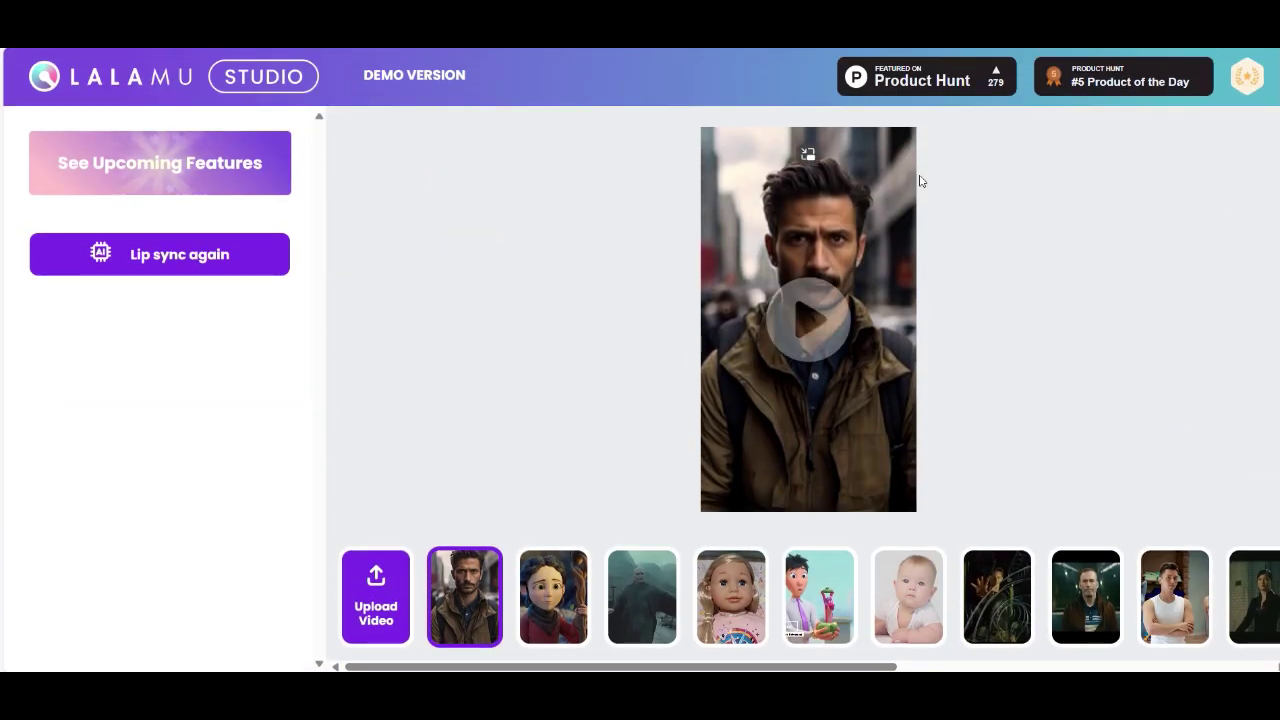
left_click(1009, 167)
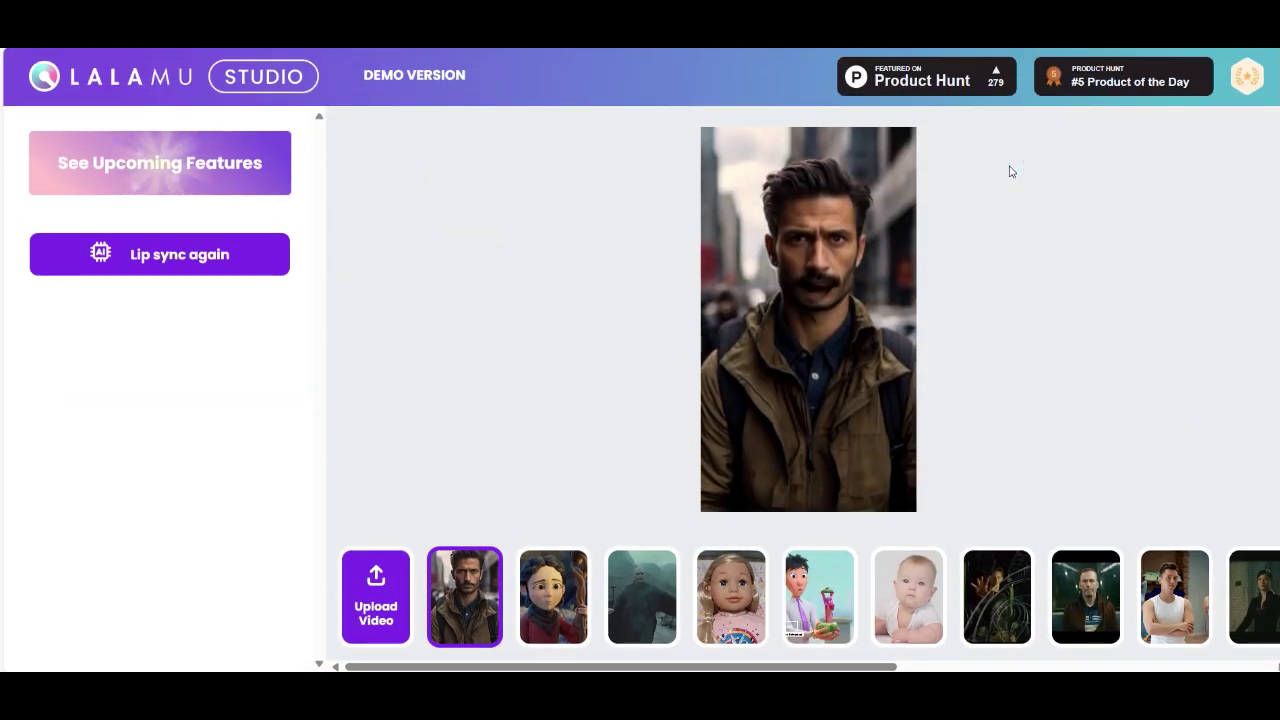
mouse_move(900, 159)
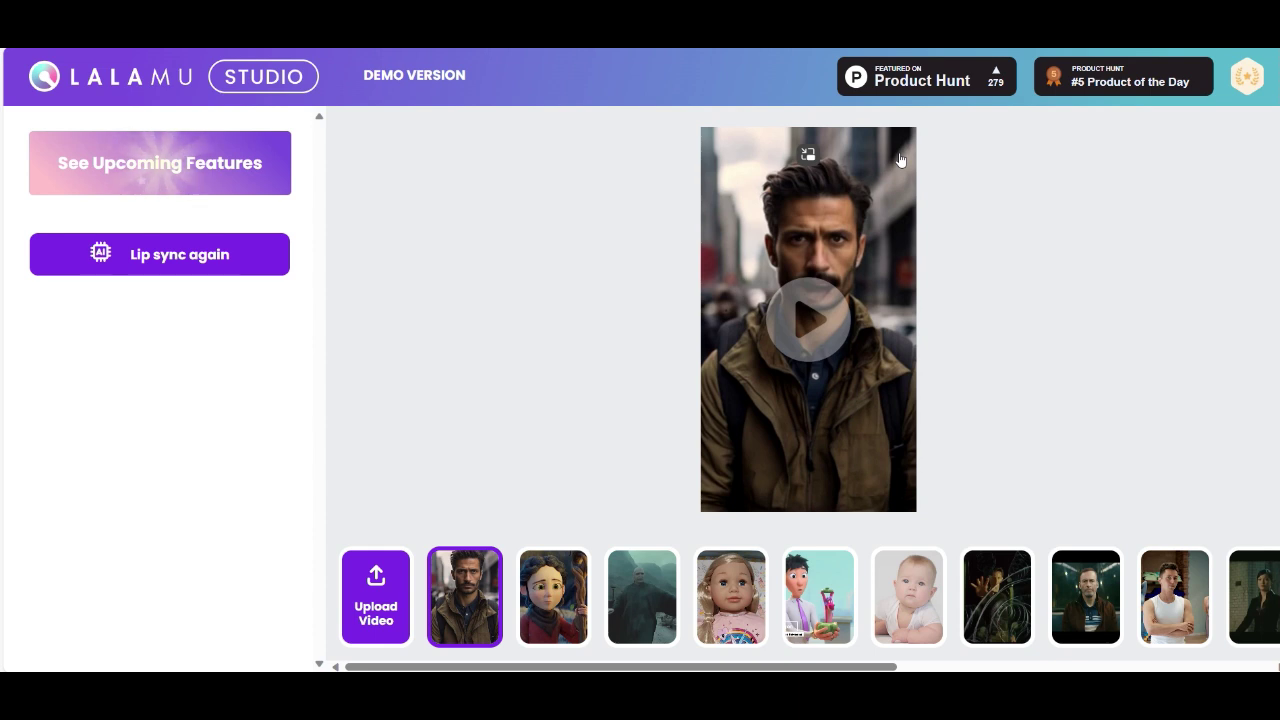
right_click(867, 201)
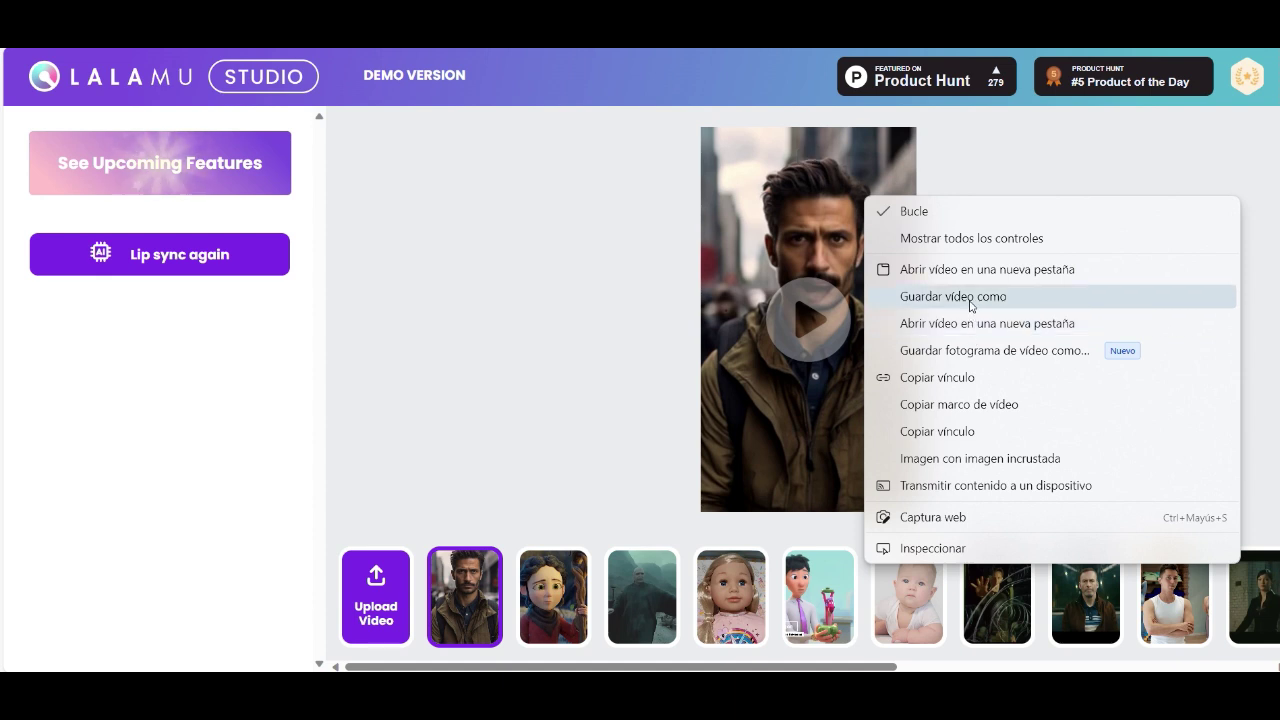
left_click(969, 298)
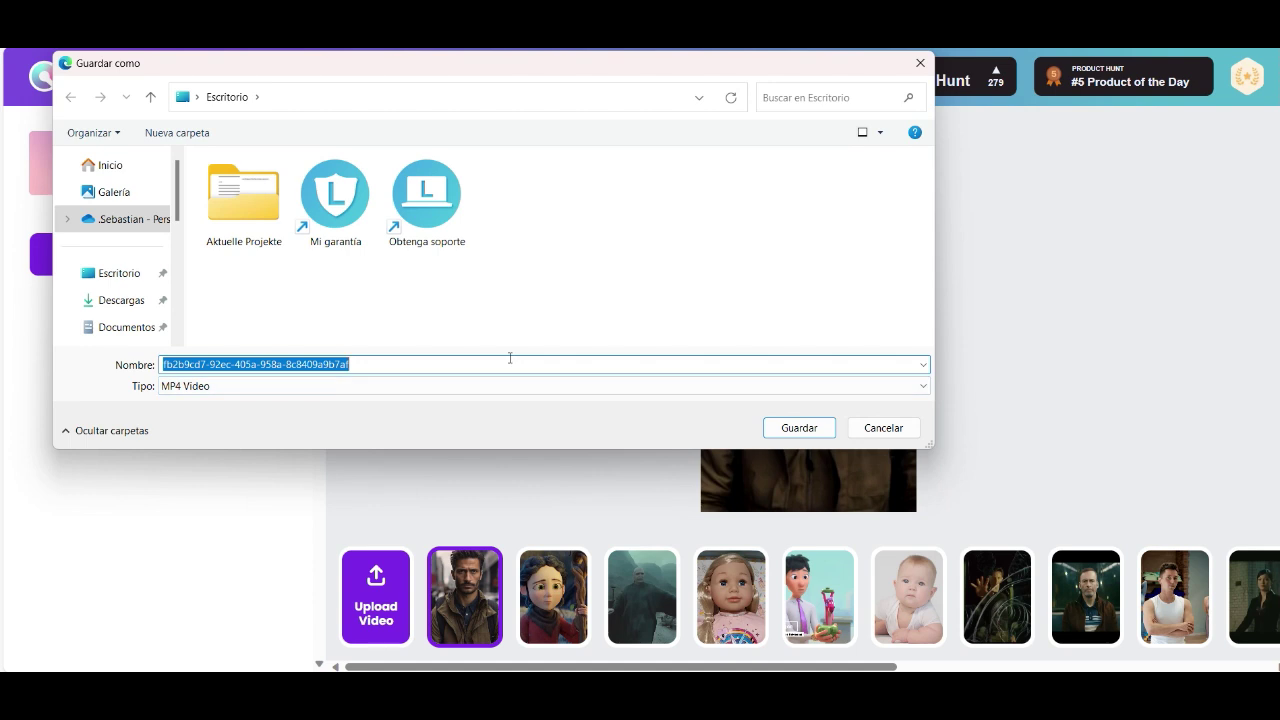
left_click(799, 428)
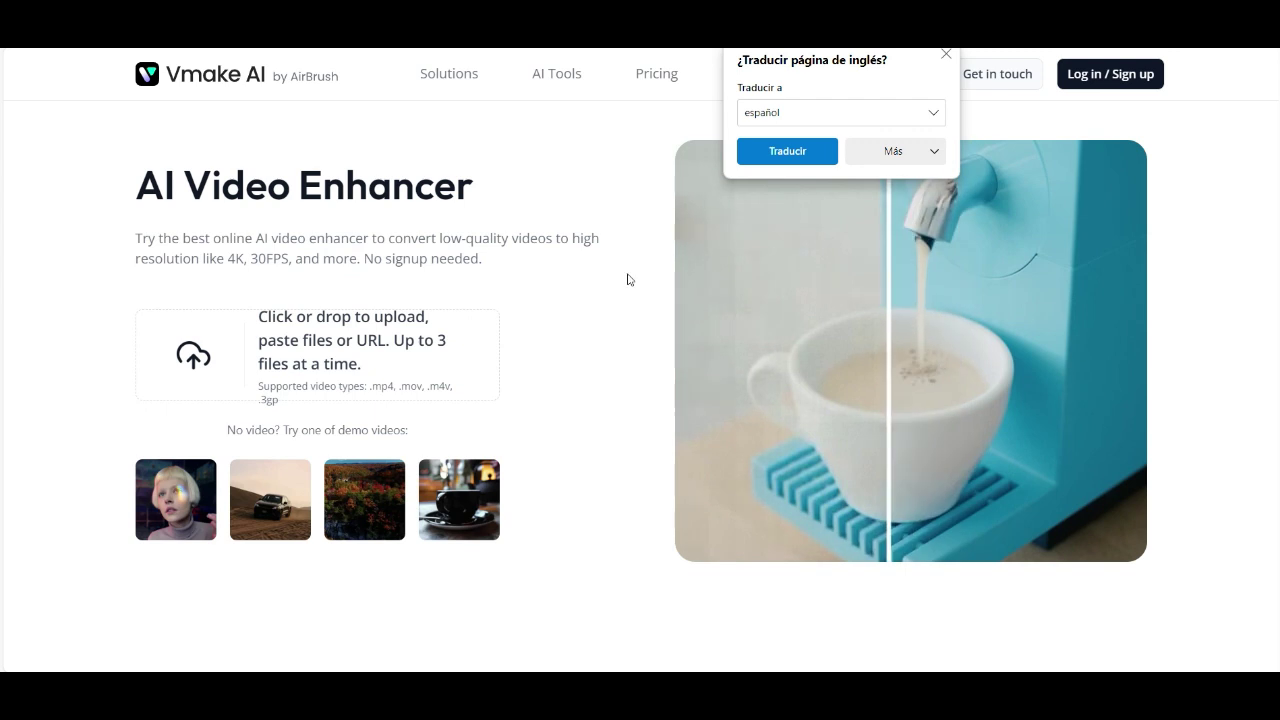
- Dismiss the translation offer, sign in to Vmake AI with Google, and close the welcome message
left_click(946, 54)
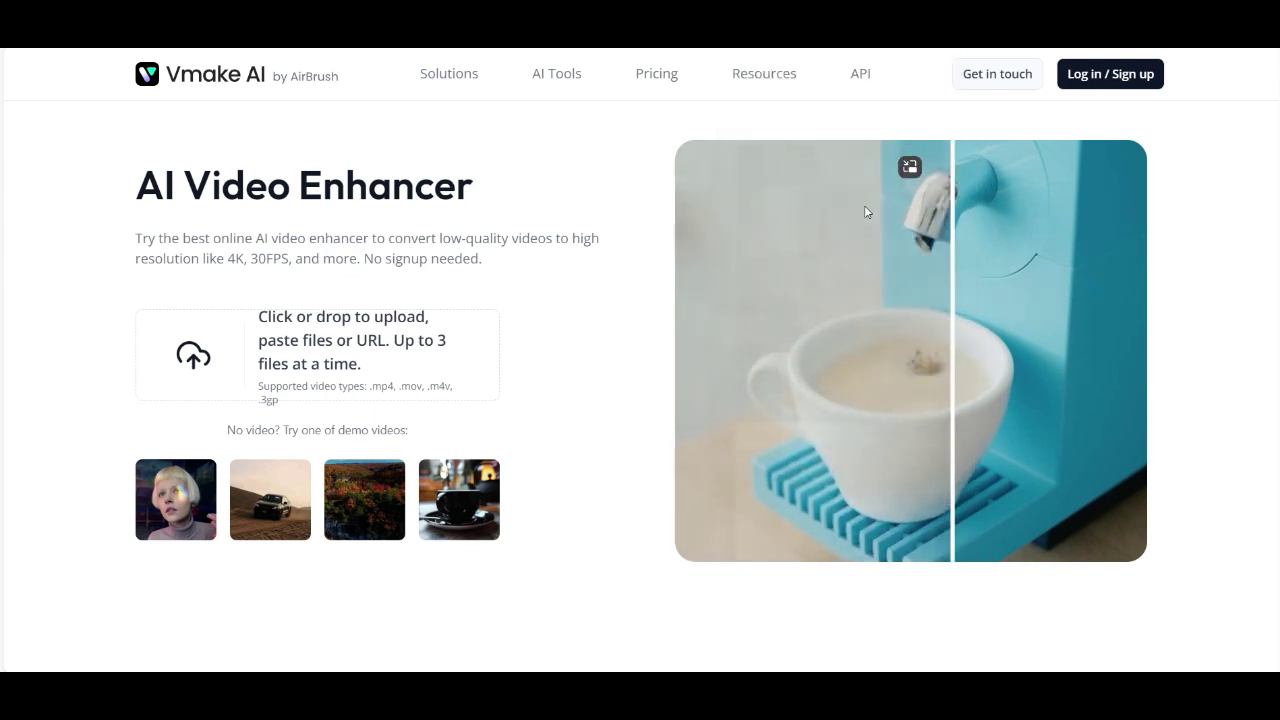
left_click(1117, 74)
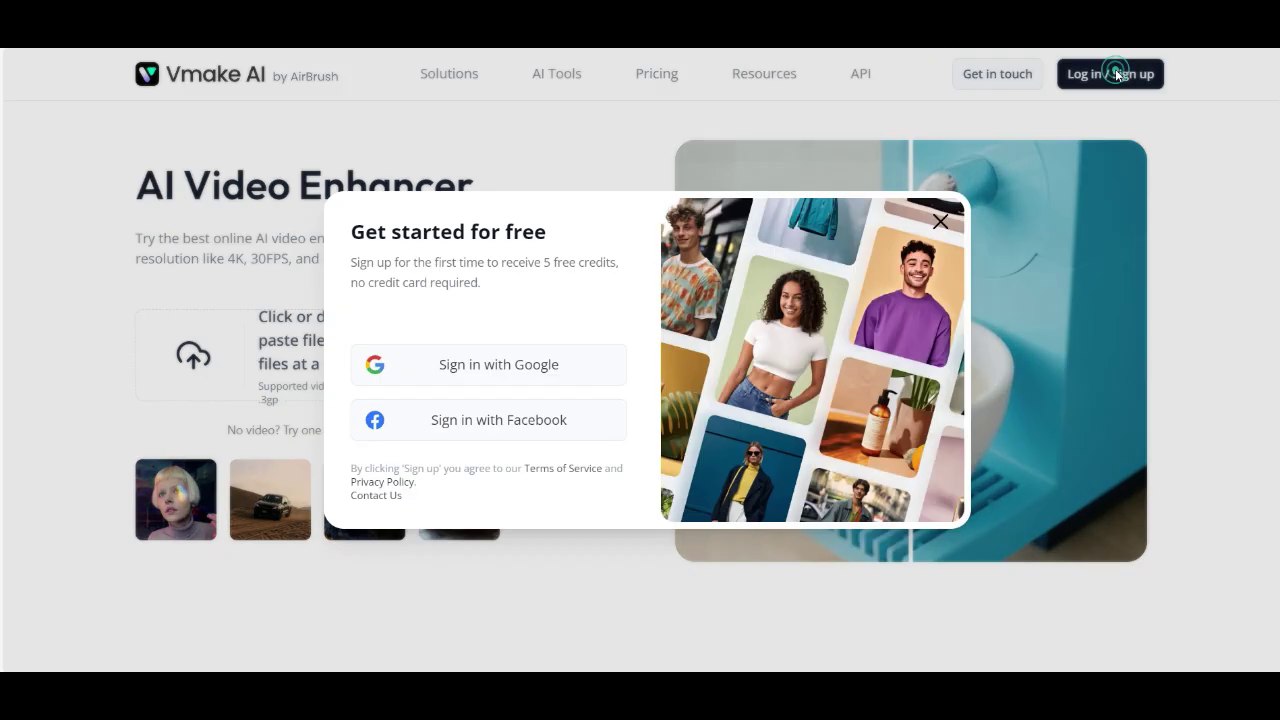
left_click(517, 364)
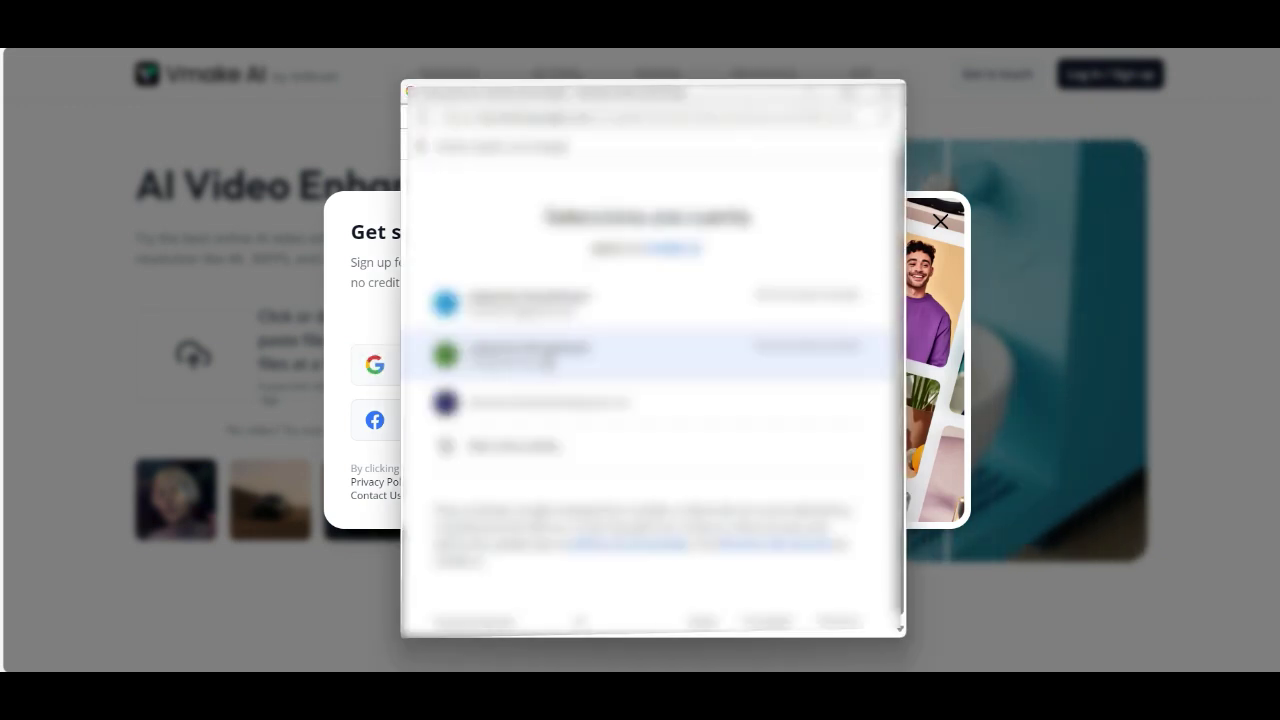
left_click(556, 400)
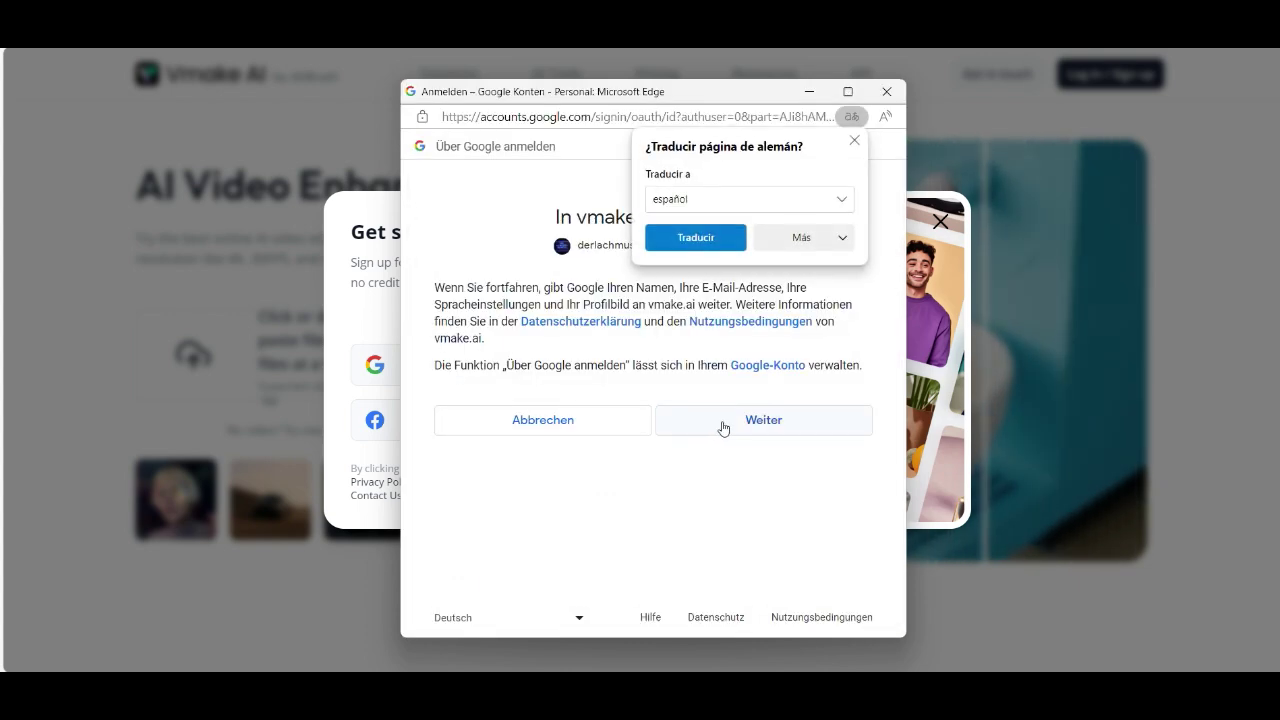
left_click(723, 426)
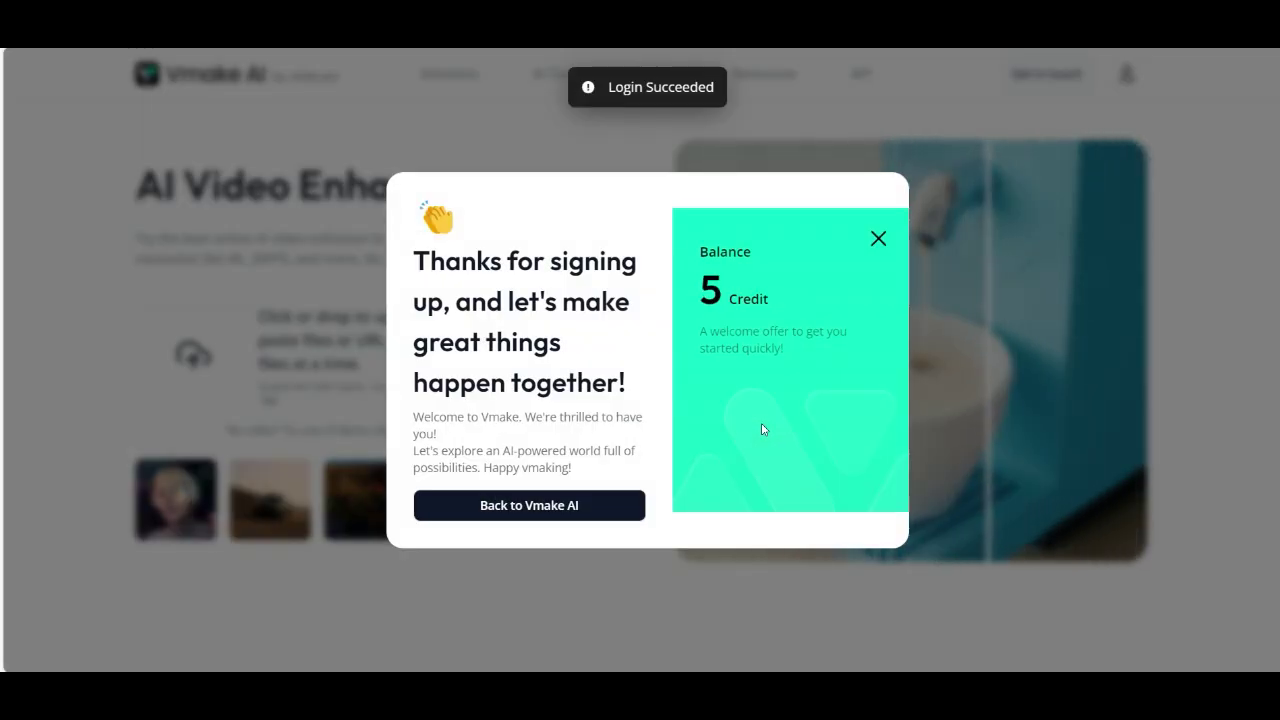
left_click(877, 237)
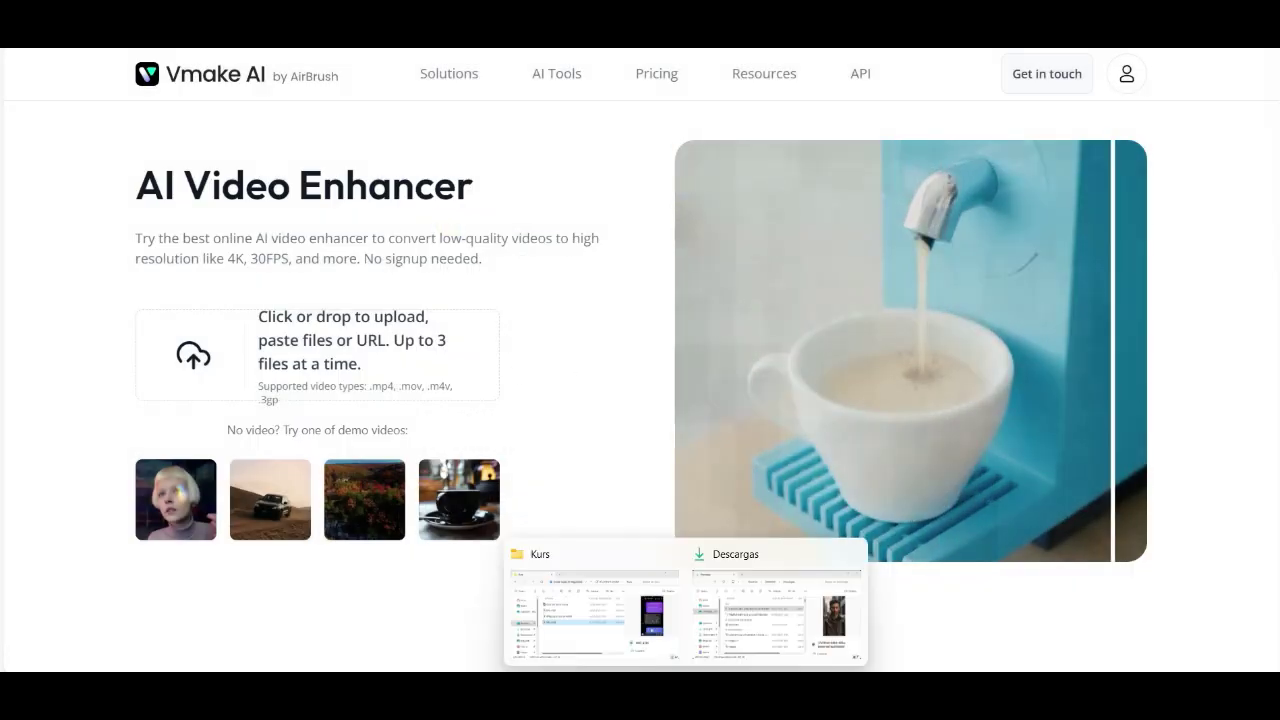
- Drag the saved lip-synced MP4 from the desktop onto the Vmake AI upload box
left_click(721, 661)
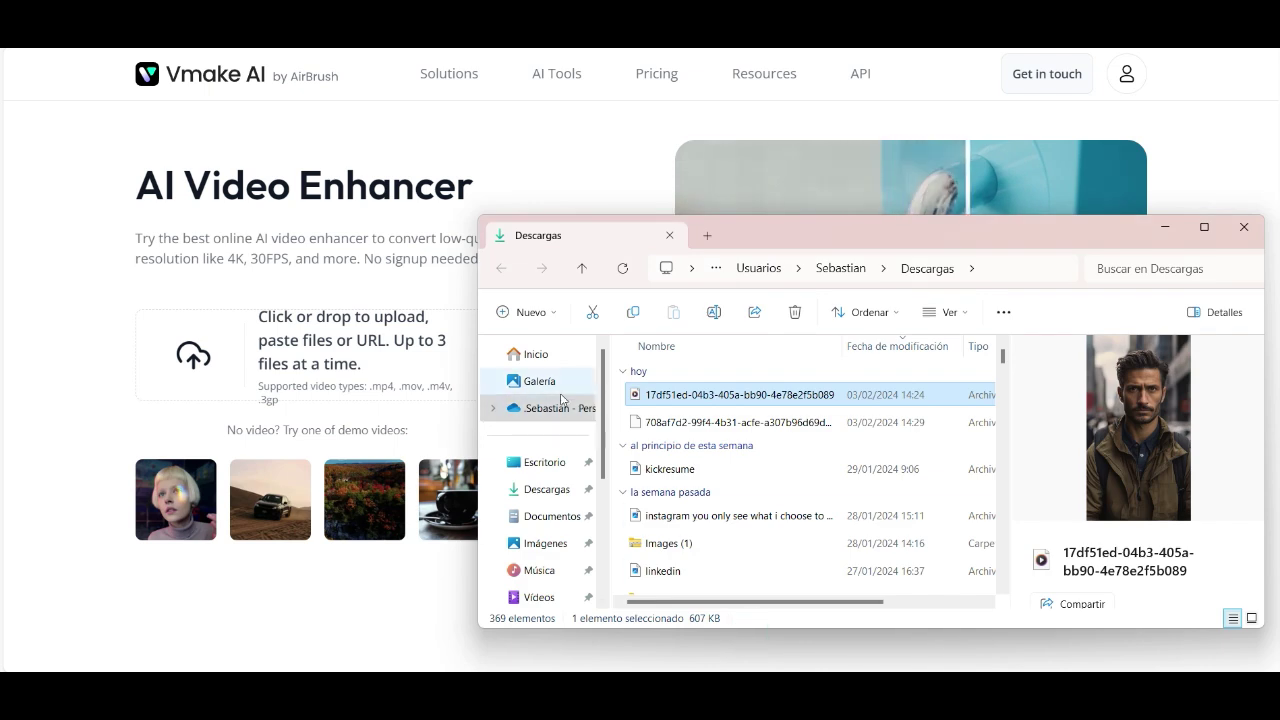
left_click(539, 385)
left_click(544, 462)
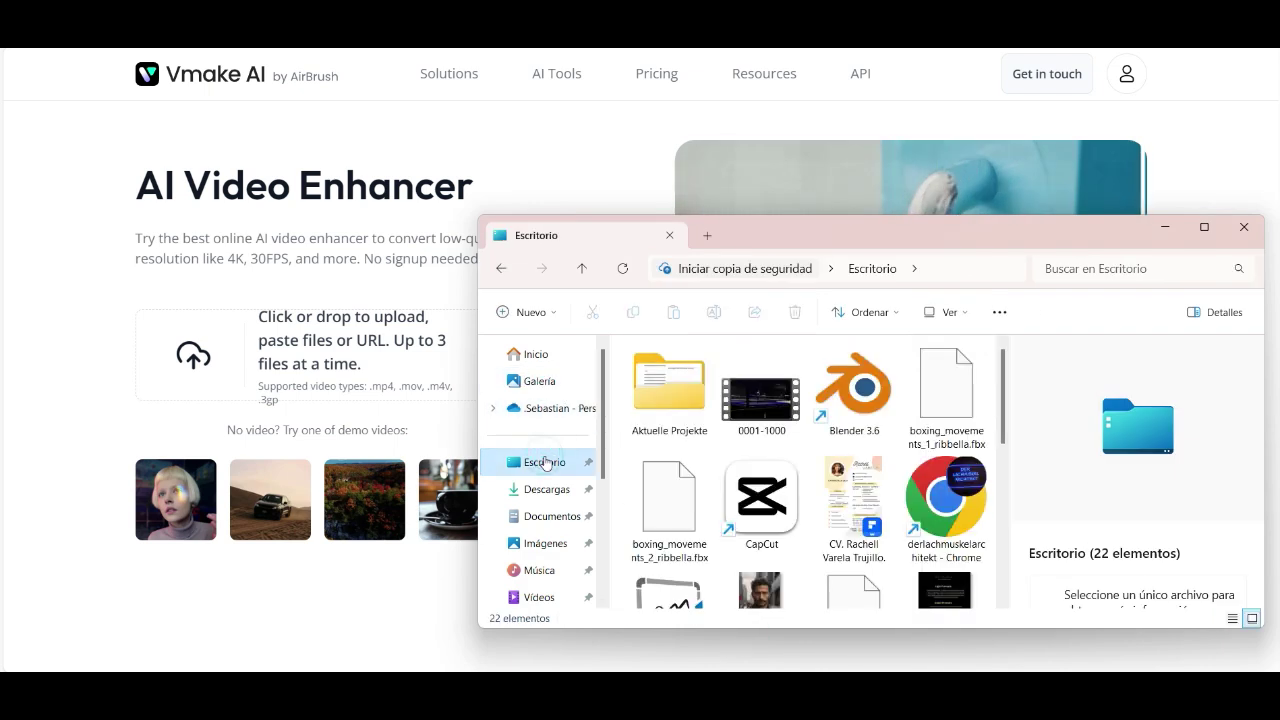
scroll(815, 450, "down", 3)
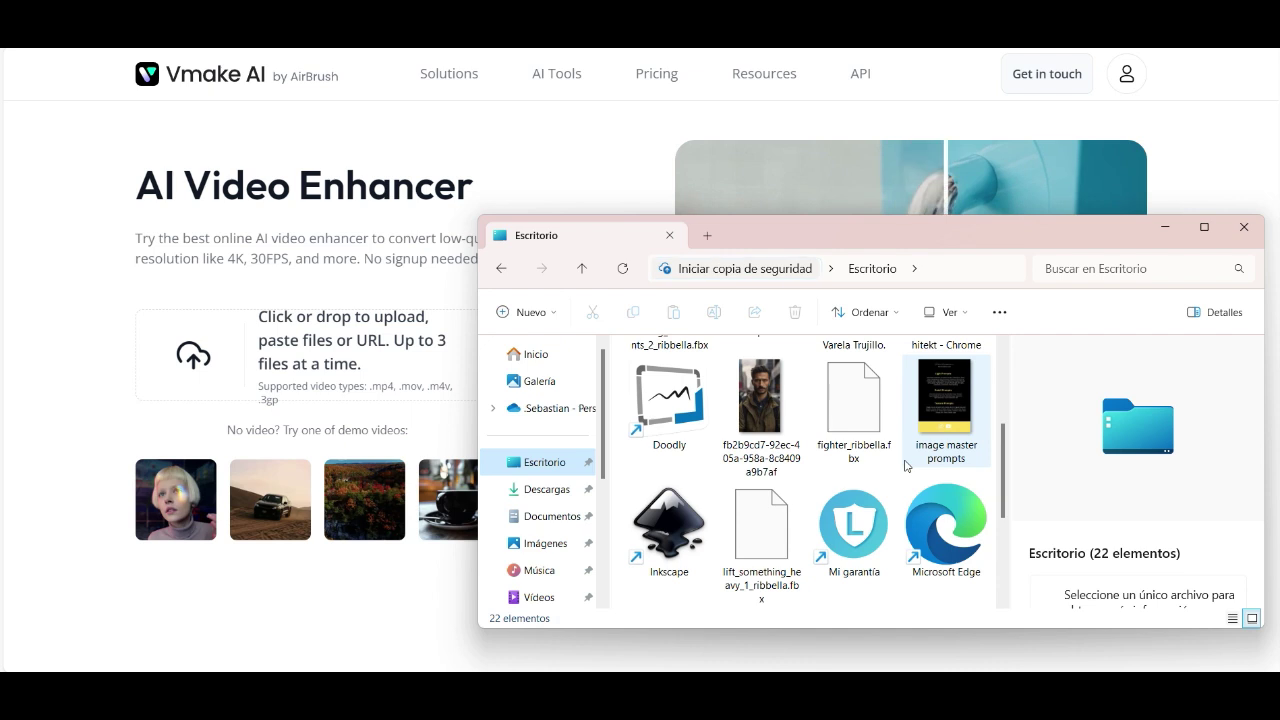
left_click(803, 440)
left_click_drag(765, 405, 366, 360)
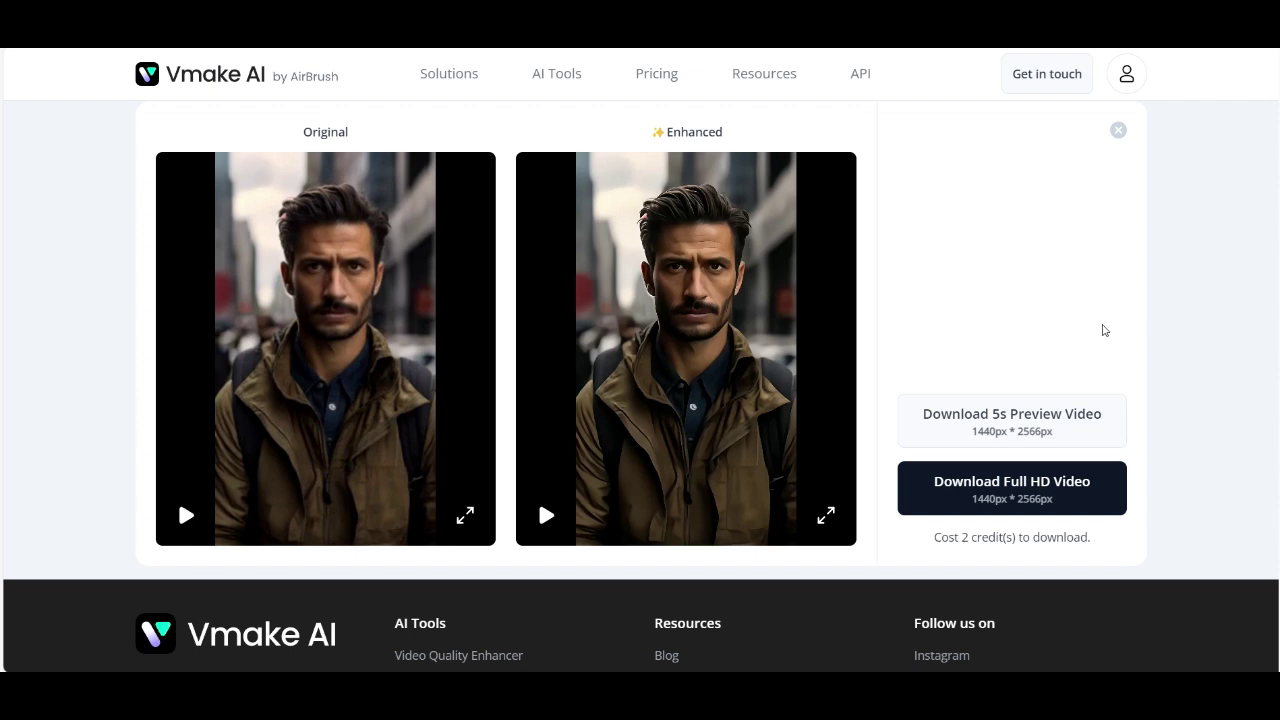
- Play the Original and Enhanced previews together, then download the 1440×2566 Full HD video
left_click(545, 515)
left_click(1035, 496)
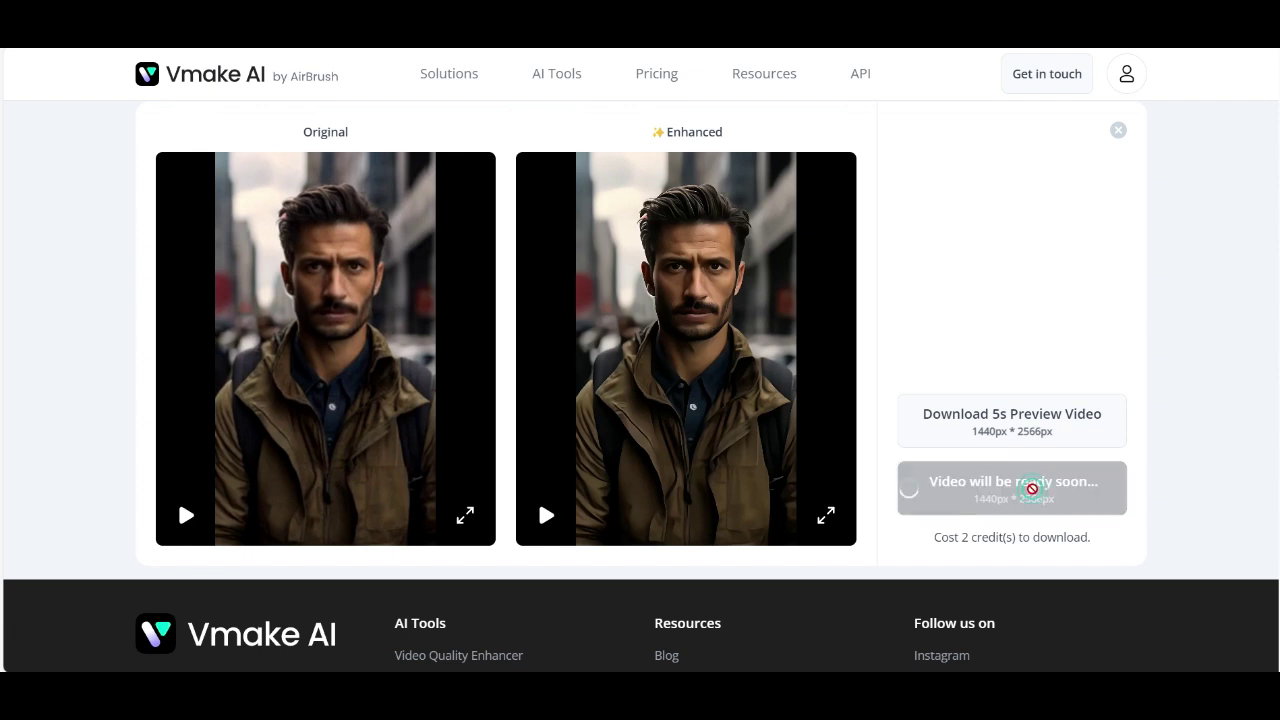